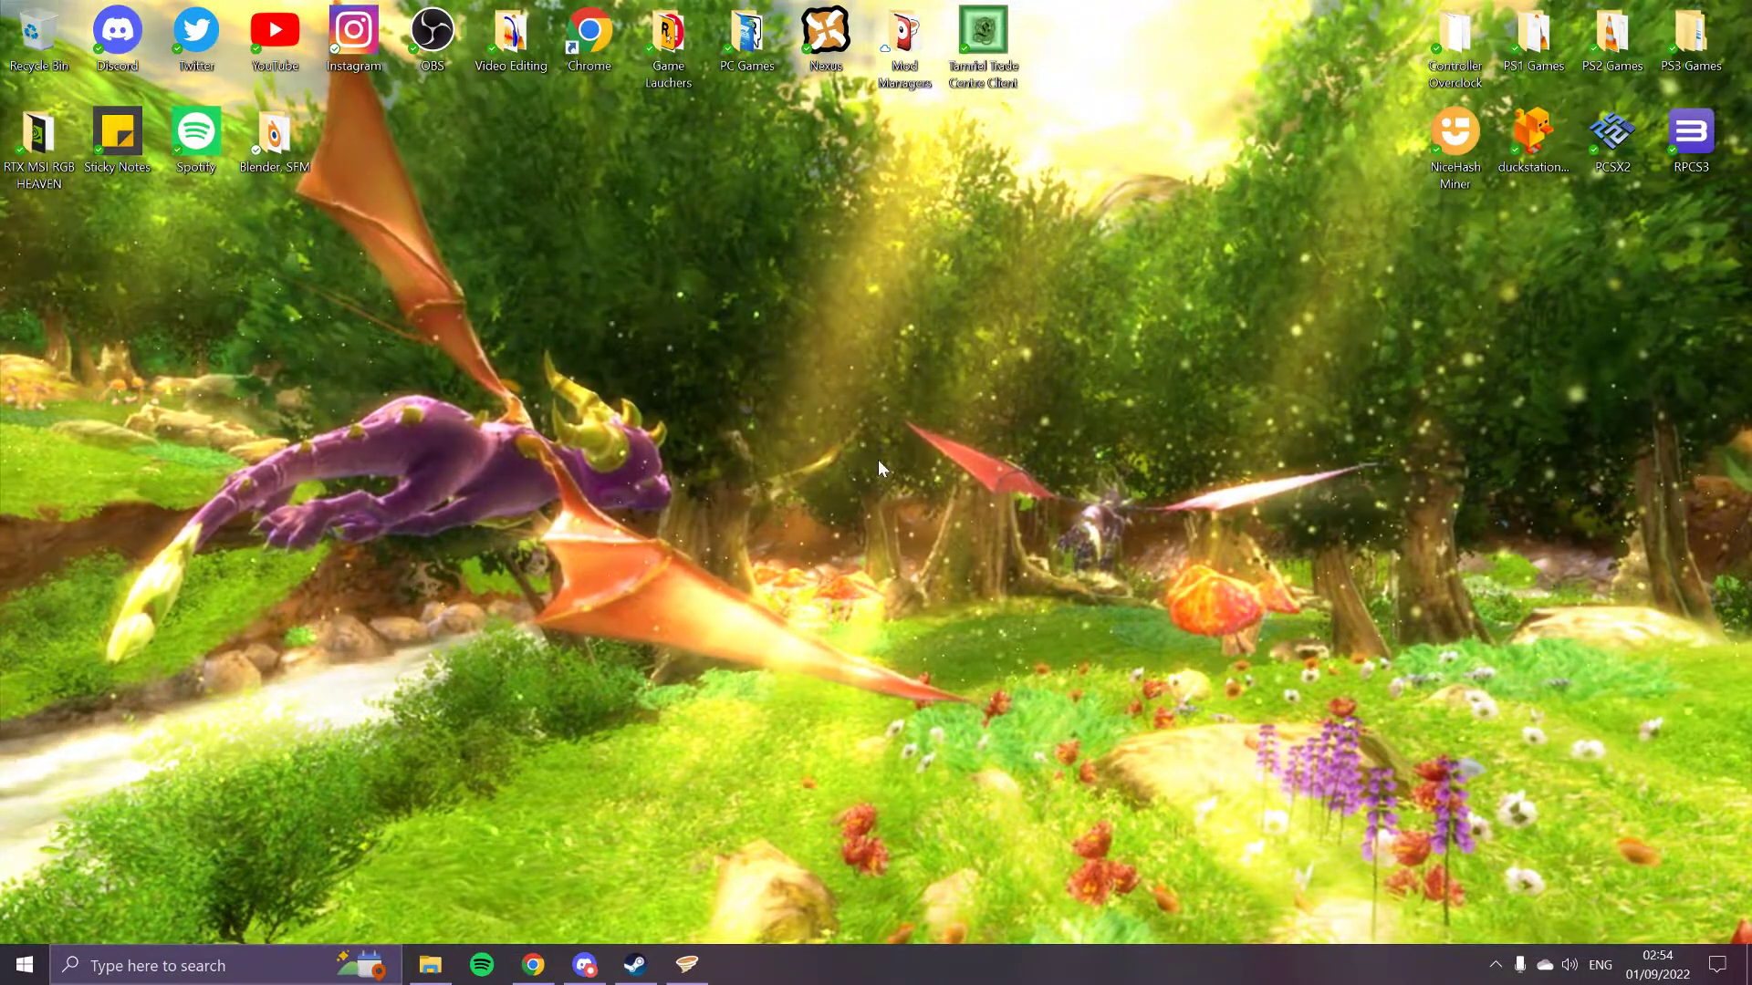
- Bring up Steam on The Elder Scrolls V: Skyrim Special Edition library page
click(636, 964)
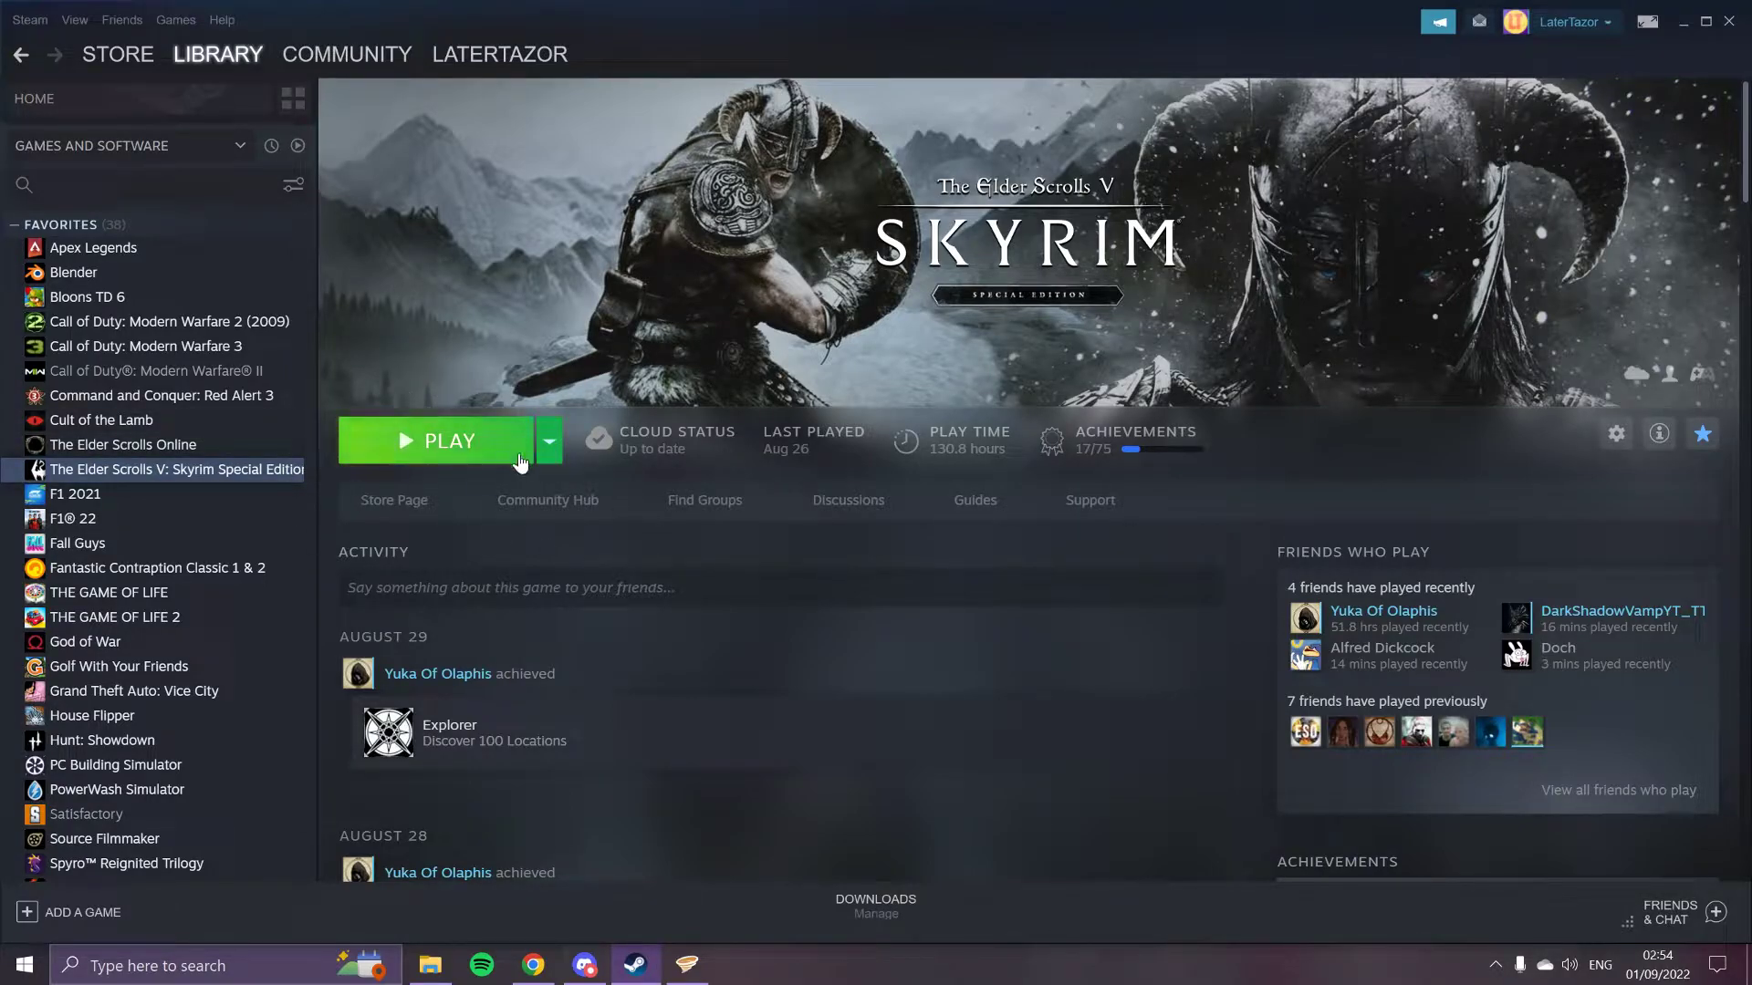
- Open Skyrim Special Edition's local install folder through Manage > Browse local files
right_click(268, 469)
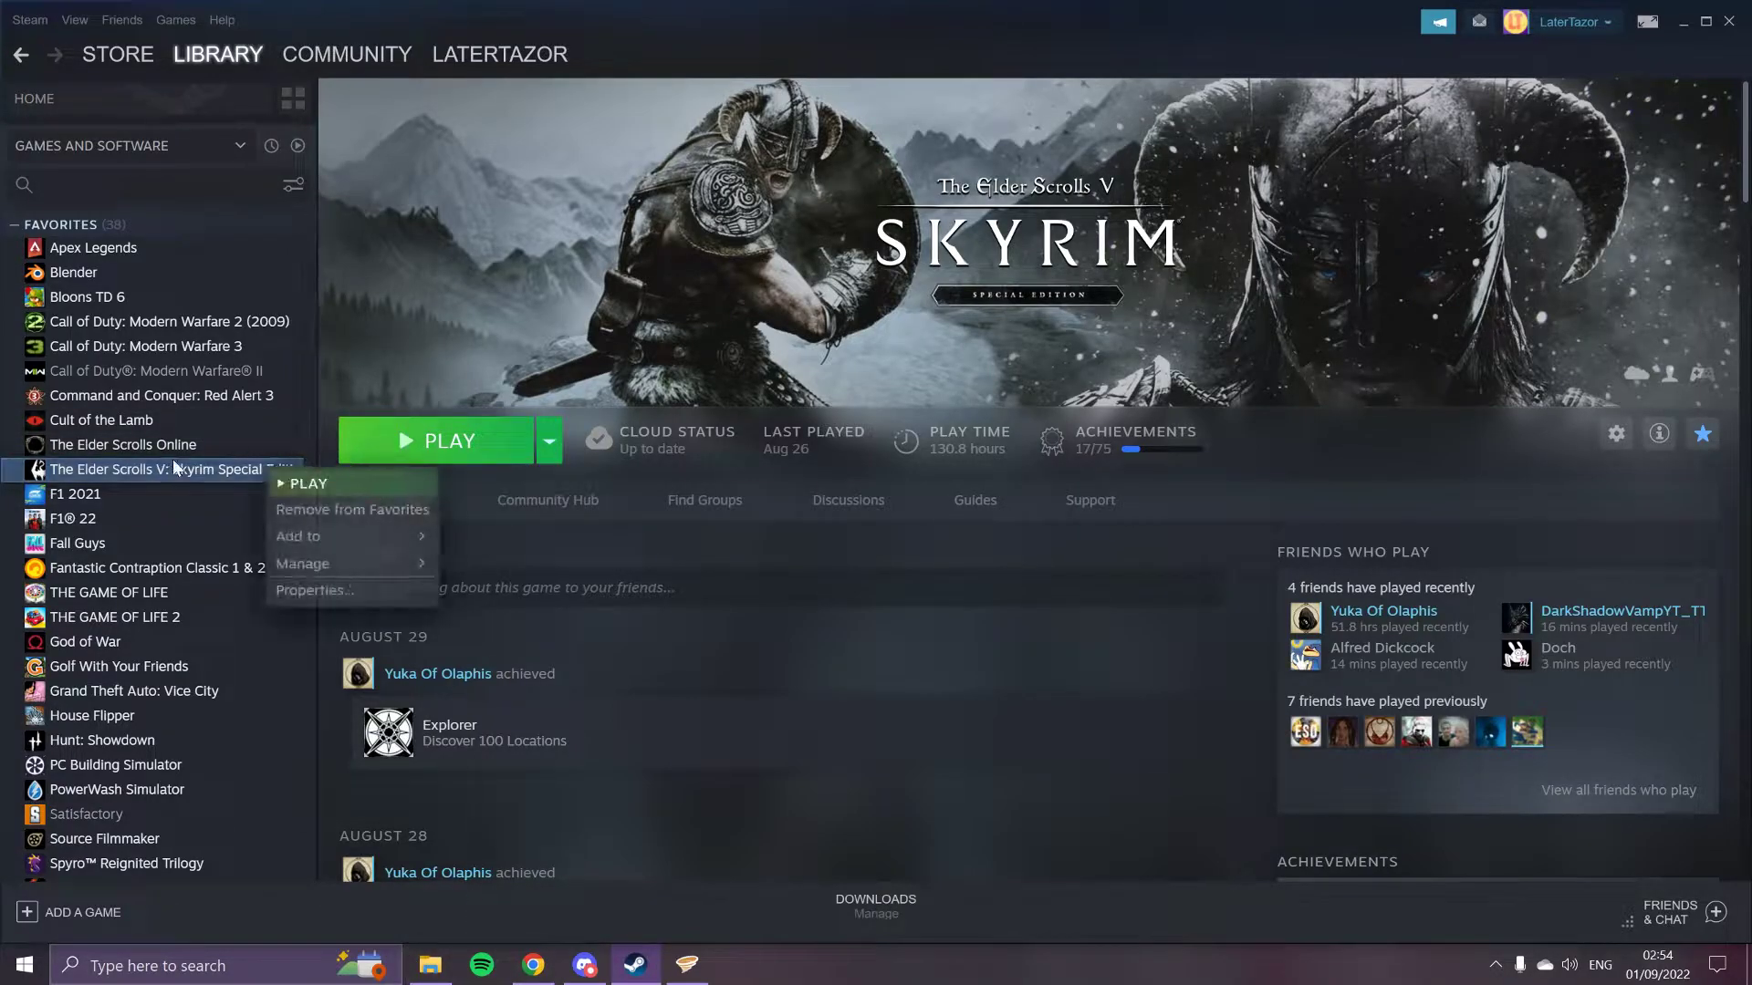
mouse_move(382, 527)
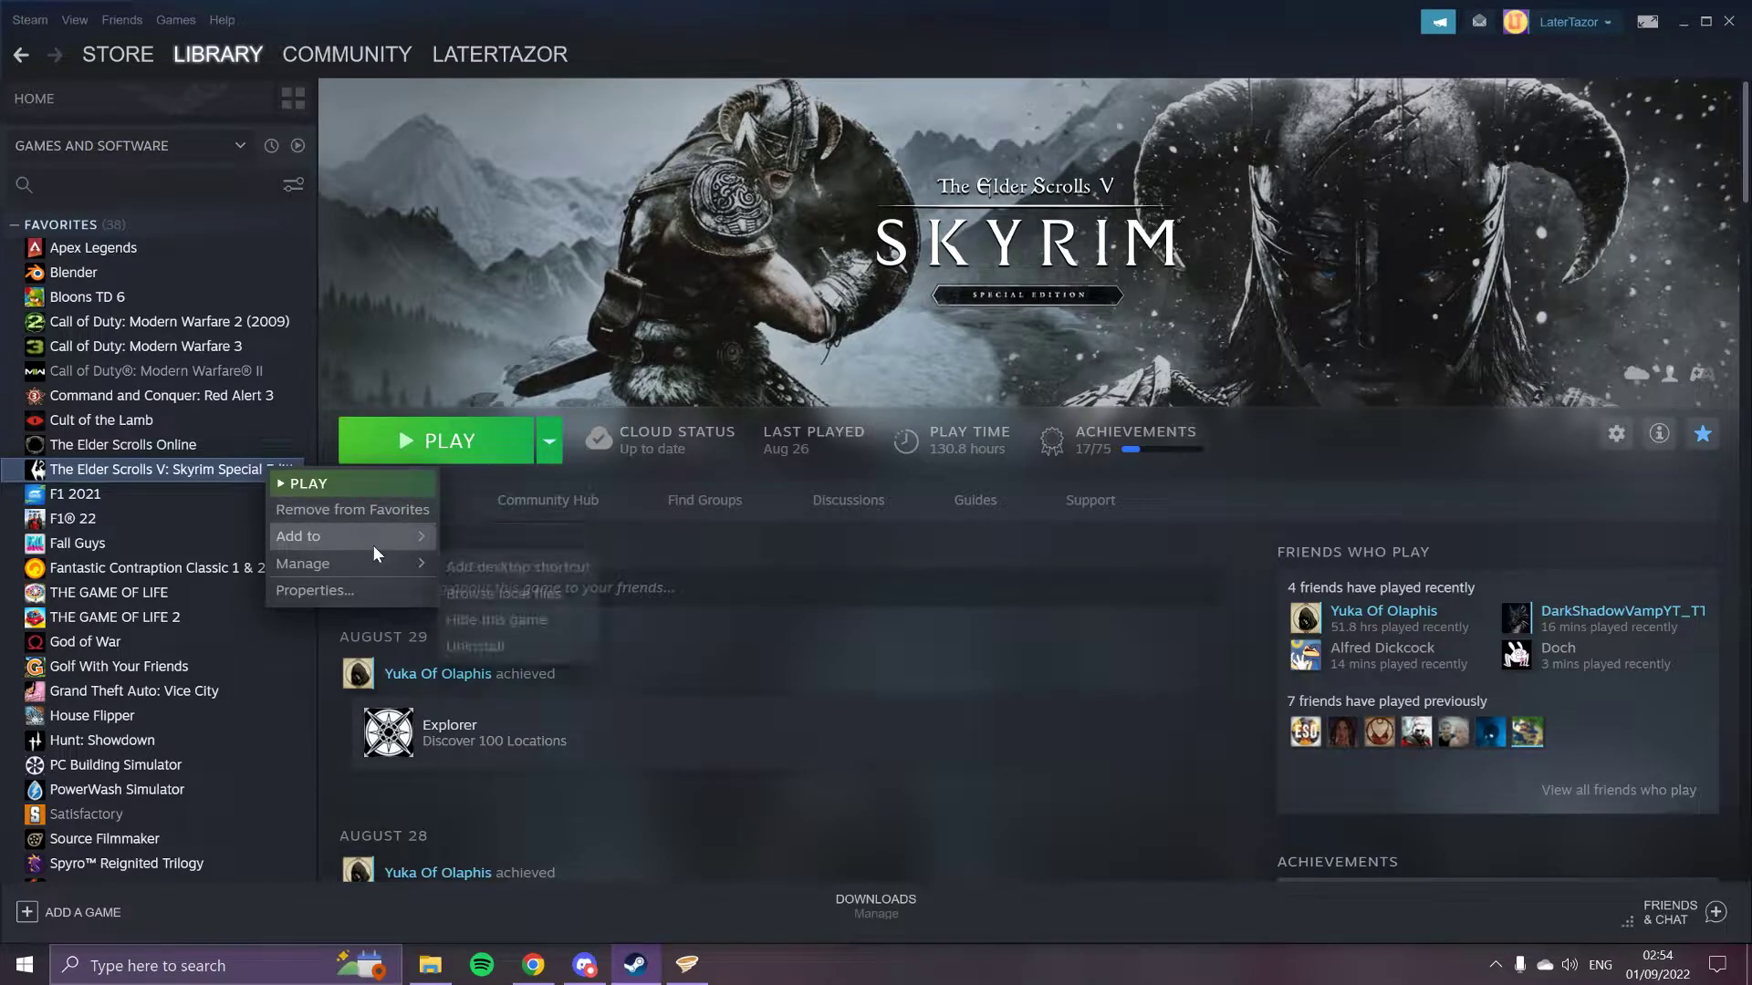
mouse_move(376, 565)
click(561, 595)
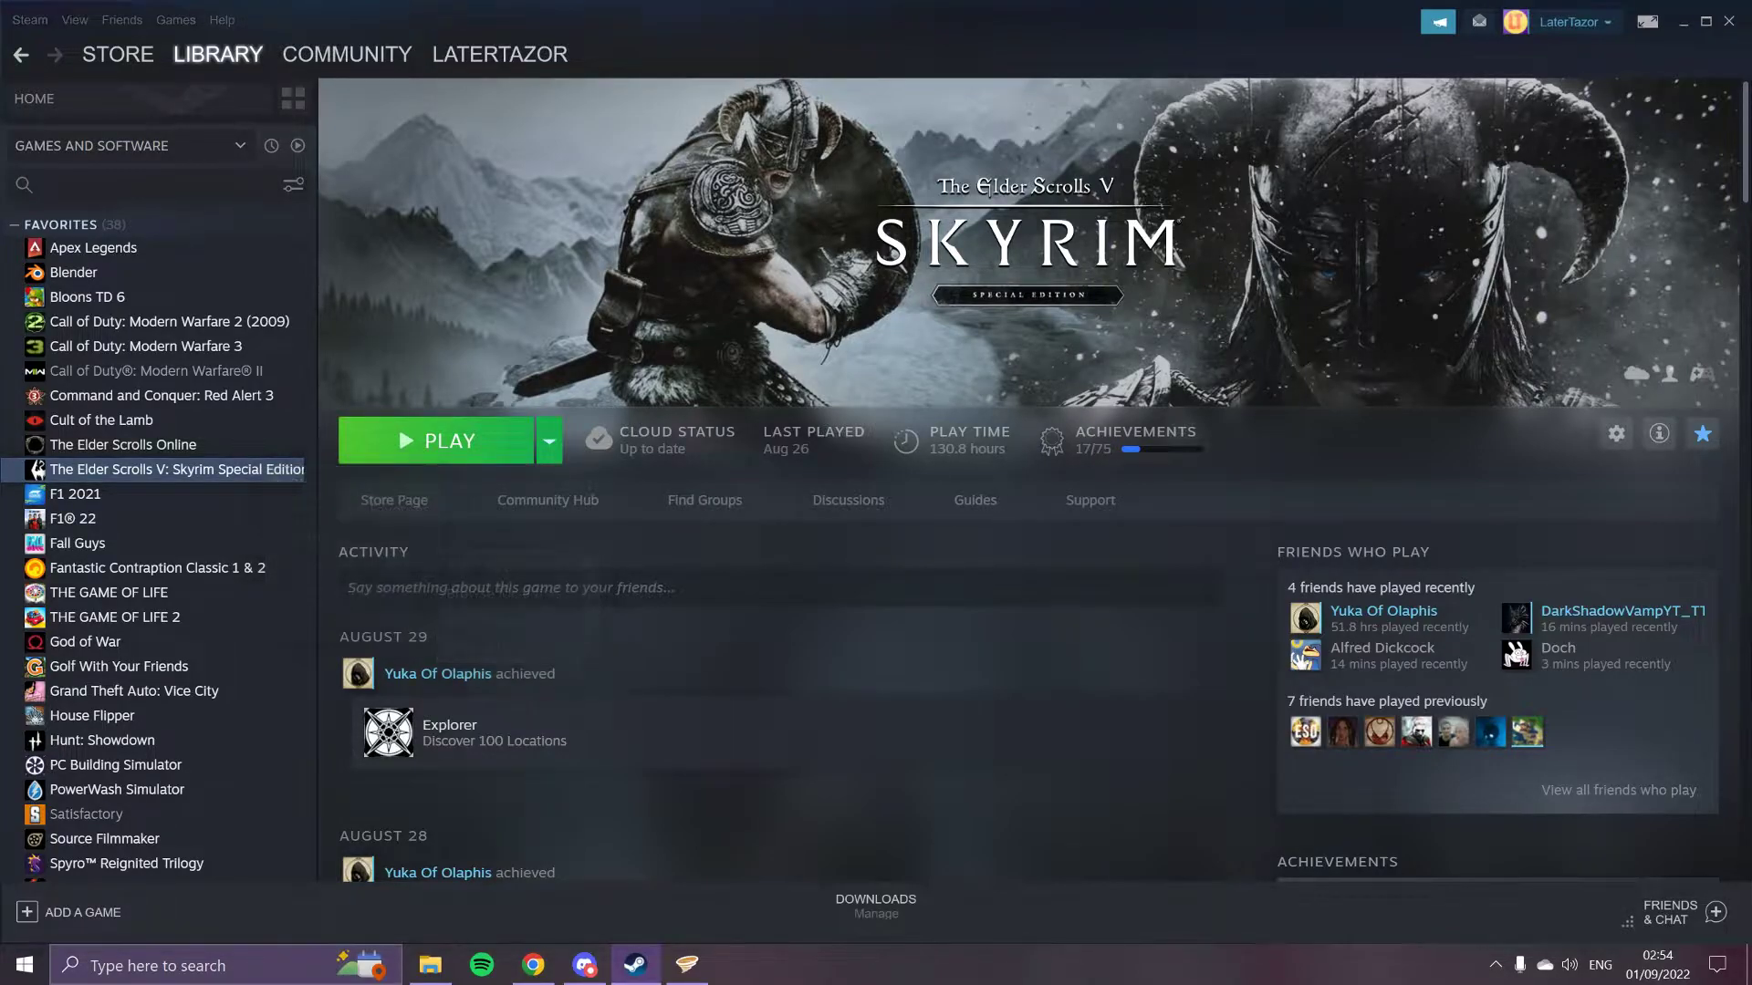
scroll(938, 639, down, 5)
- Navigate File Explorer to D:\SteamLibrary\steamapps\common to see the game folders
scroll(934, 654, up, 15)
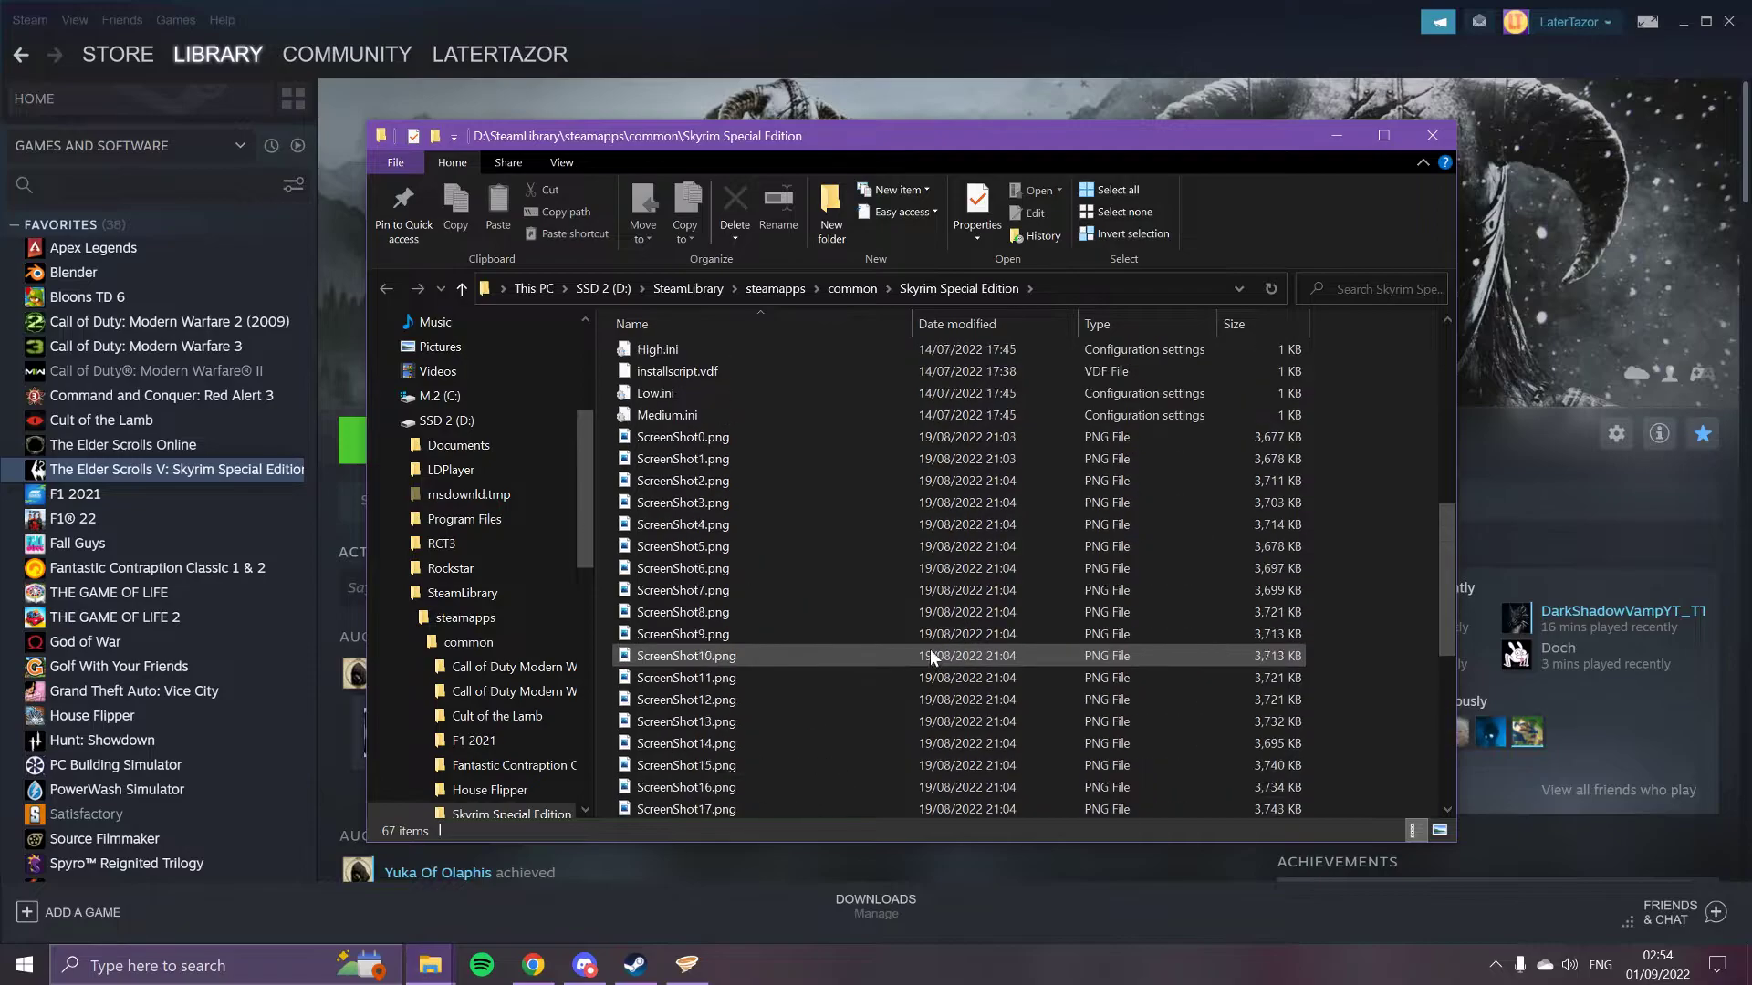
scroll(956, 493, up, 2)
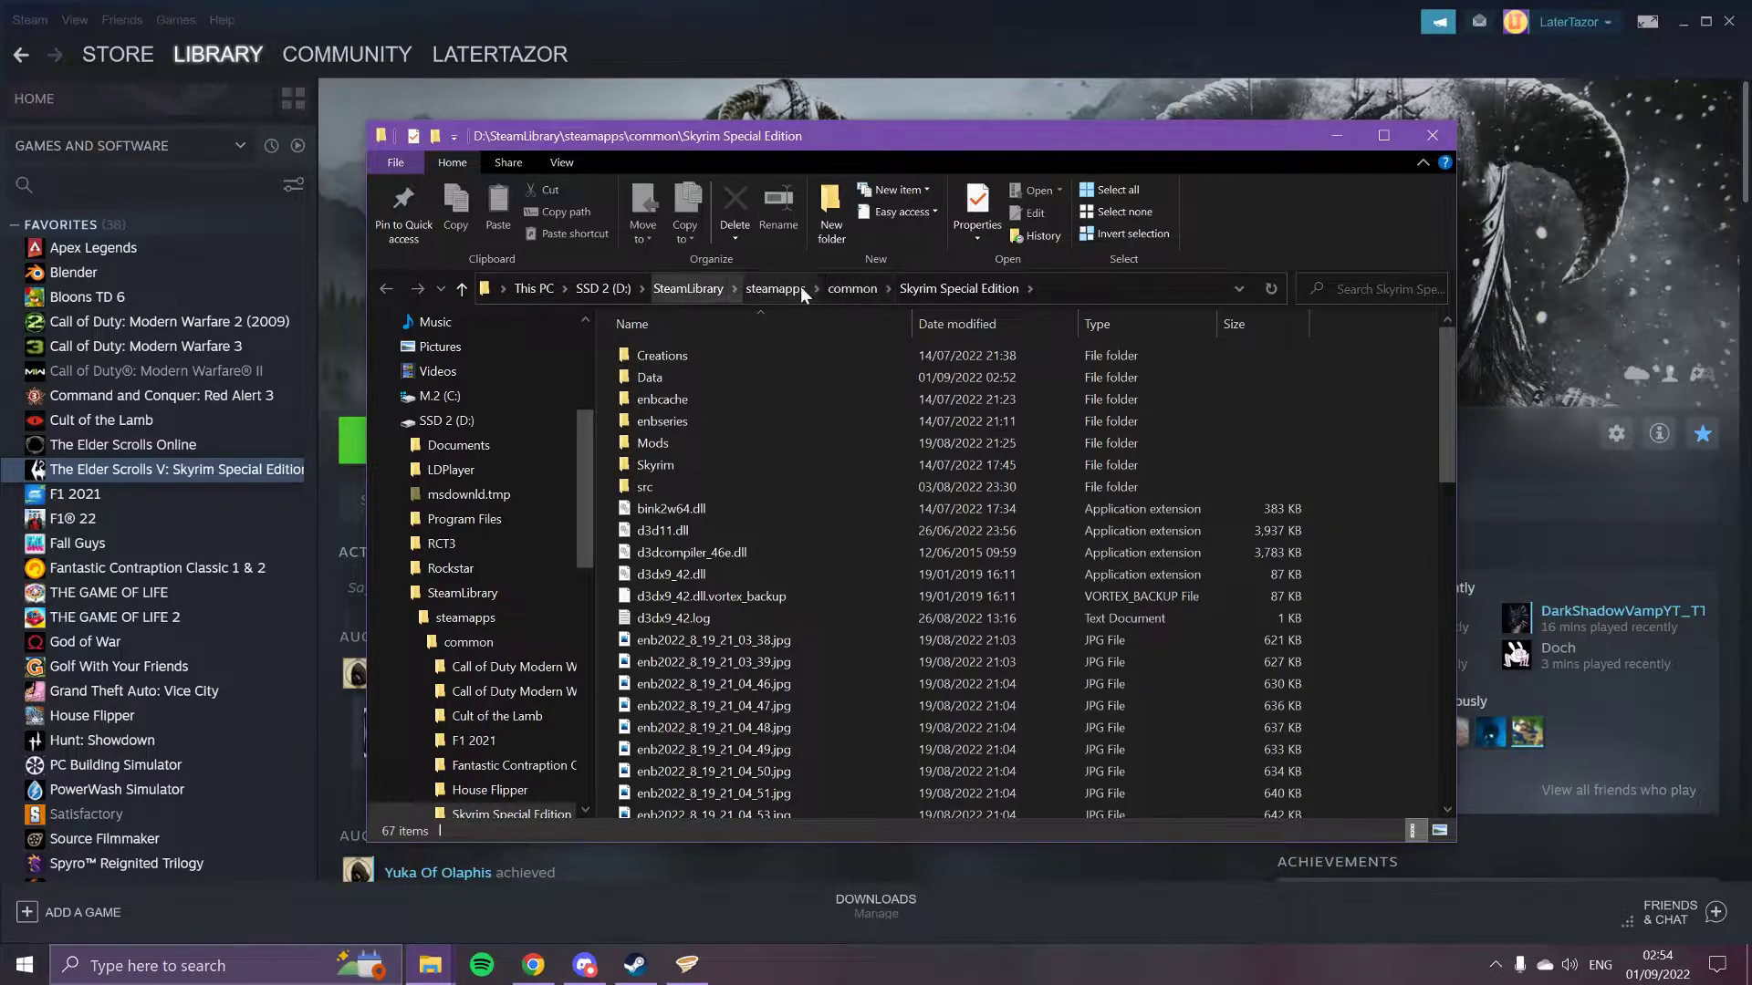
click(611, 288)
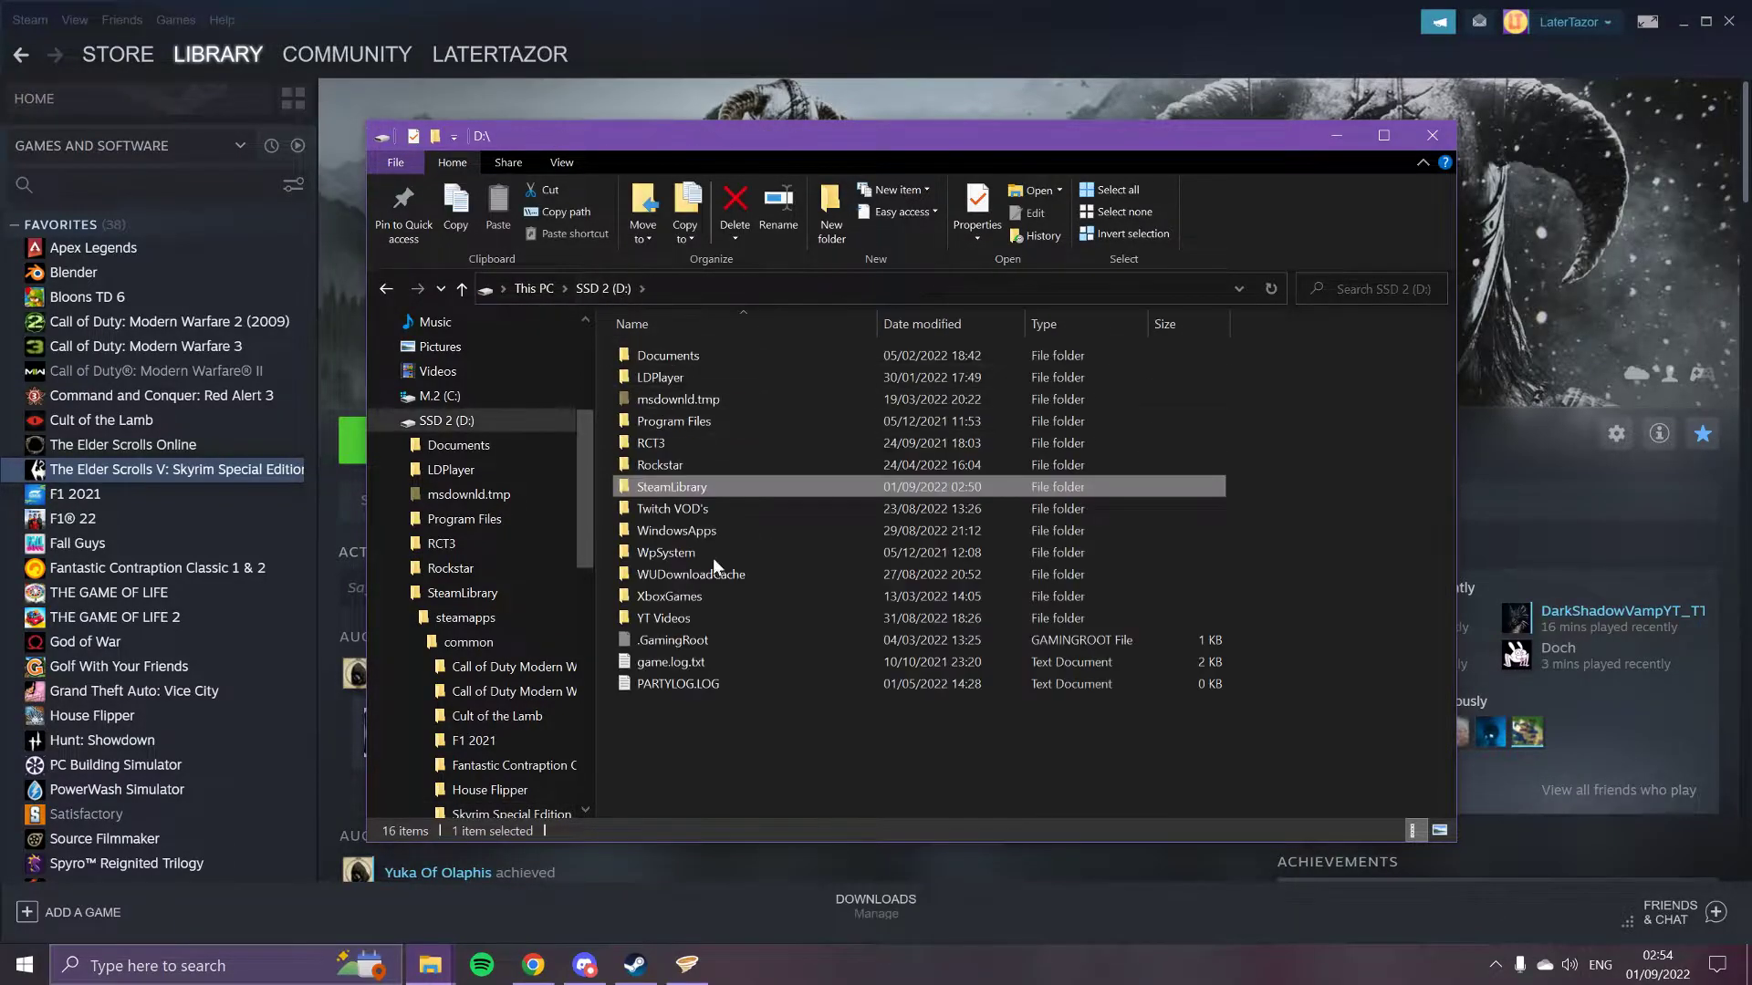
double_click(697, 482)
double_click(709, 378)
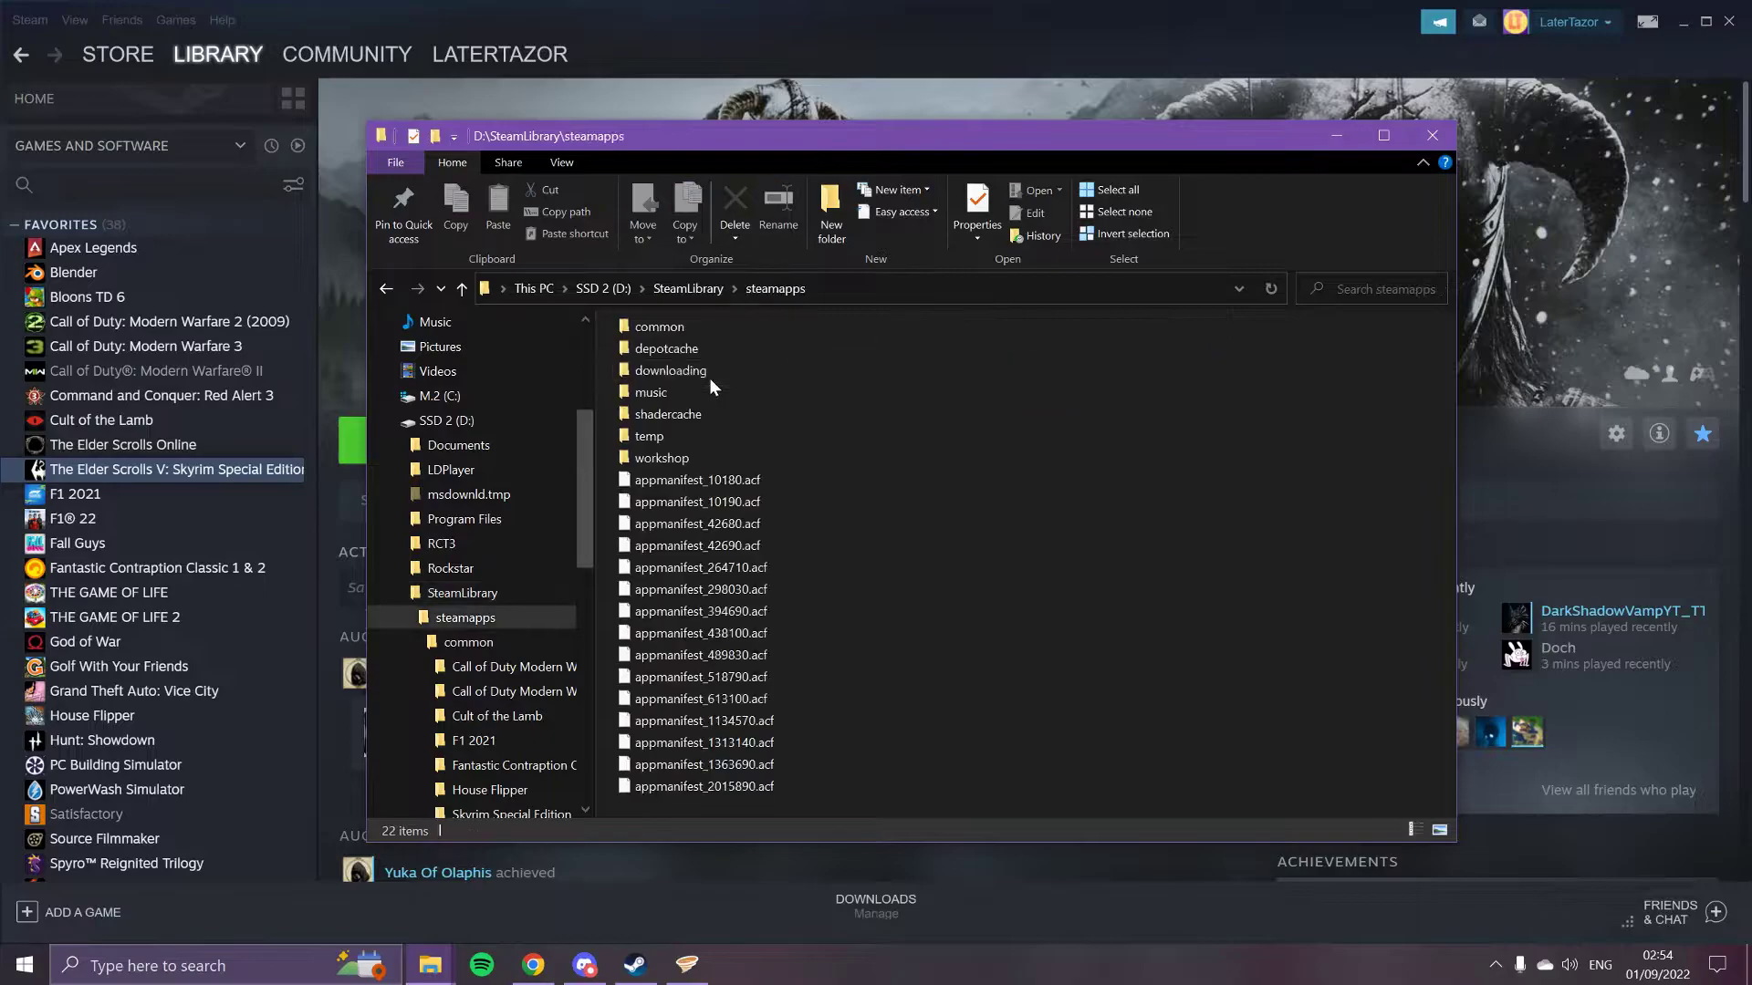
double_click(699, 327)
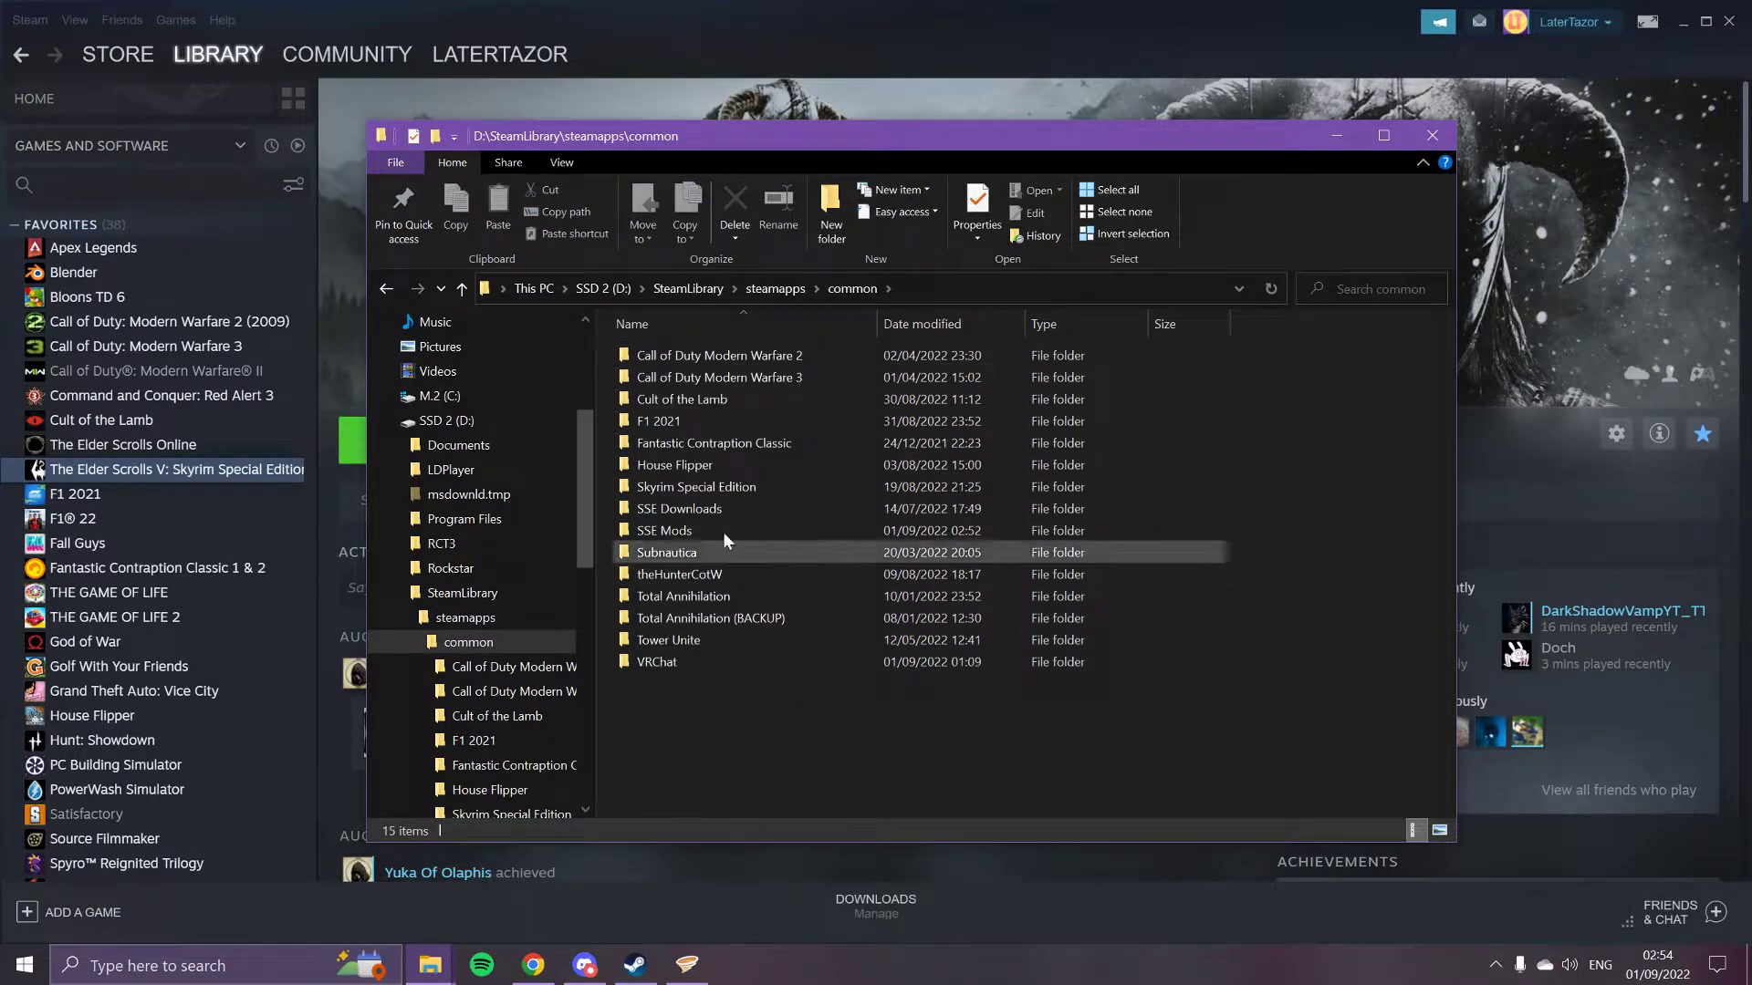
click(739, 489)
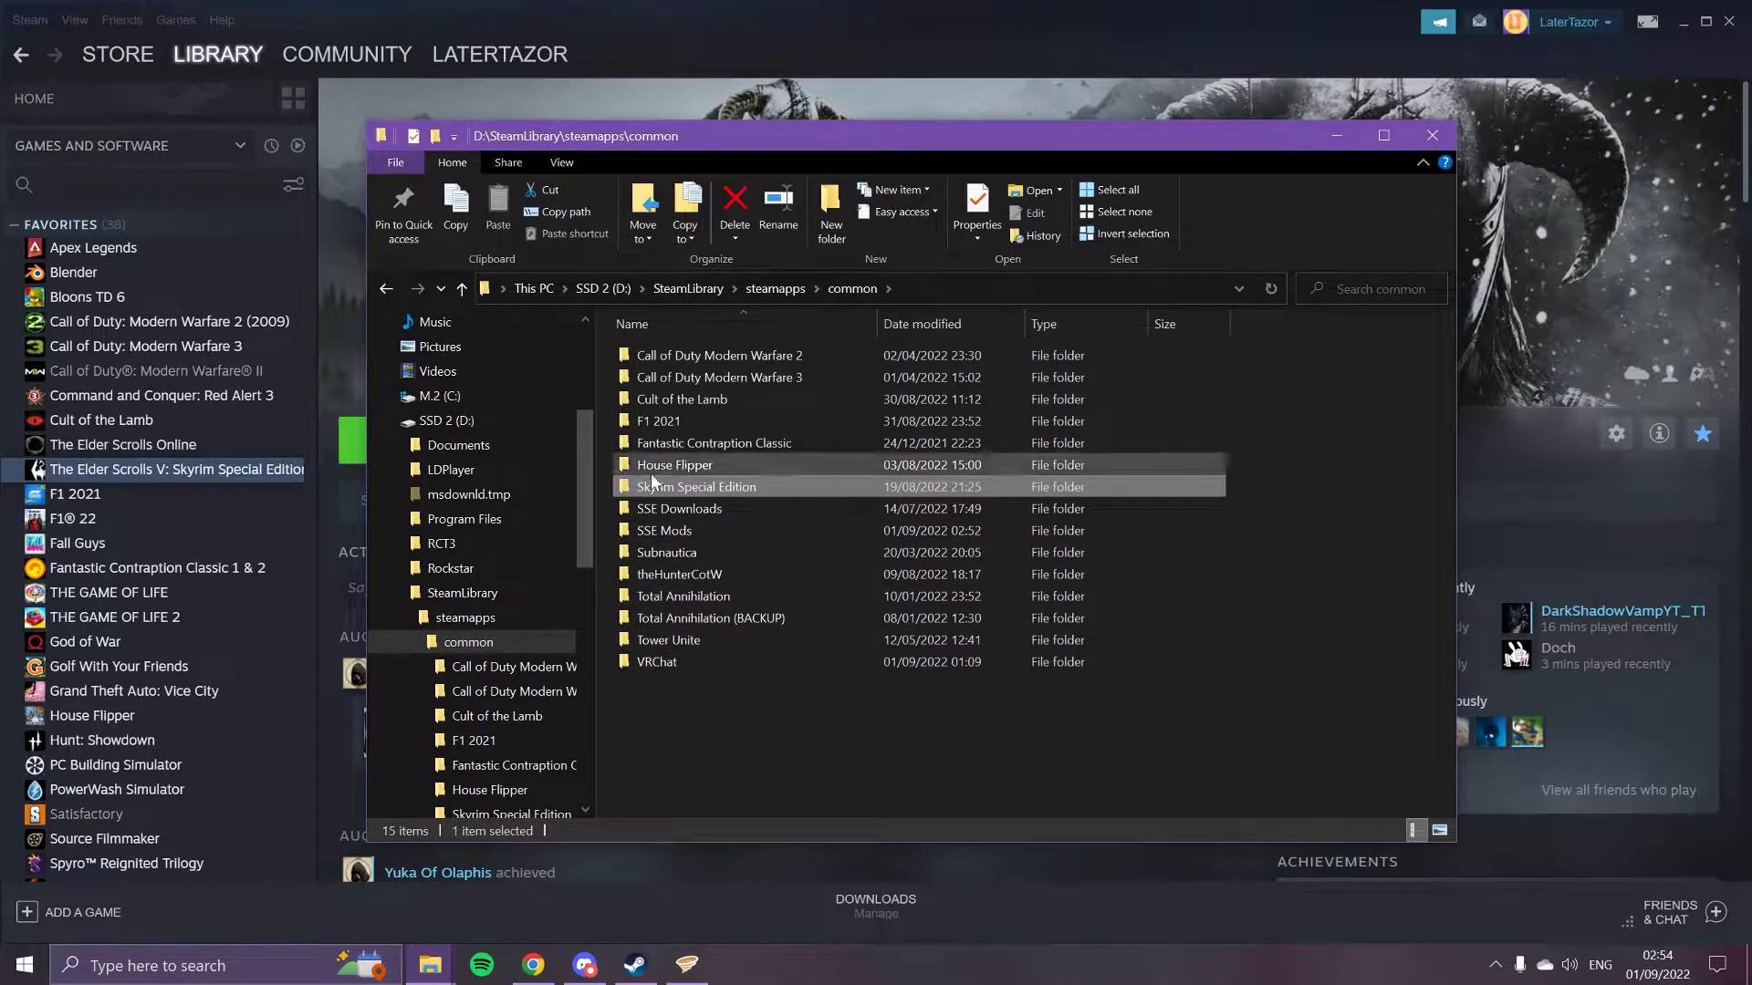
click(807, 740)
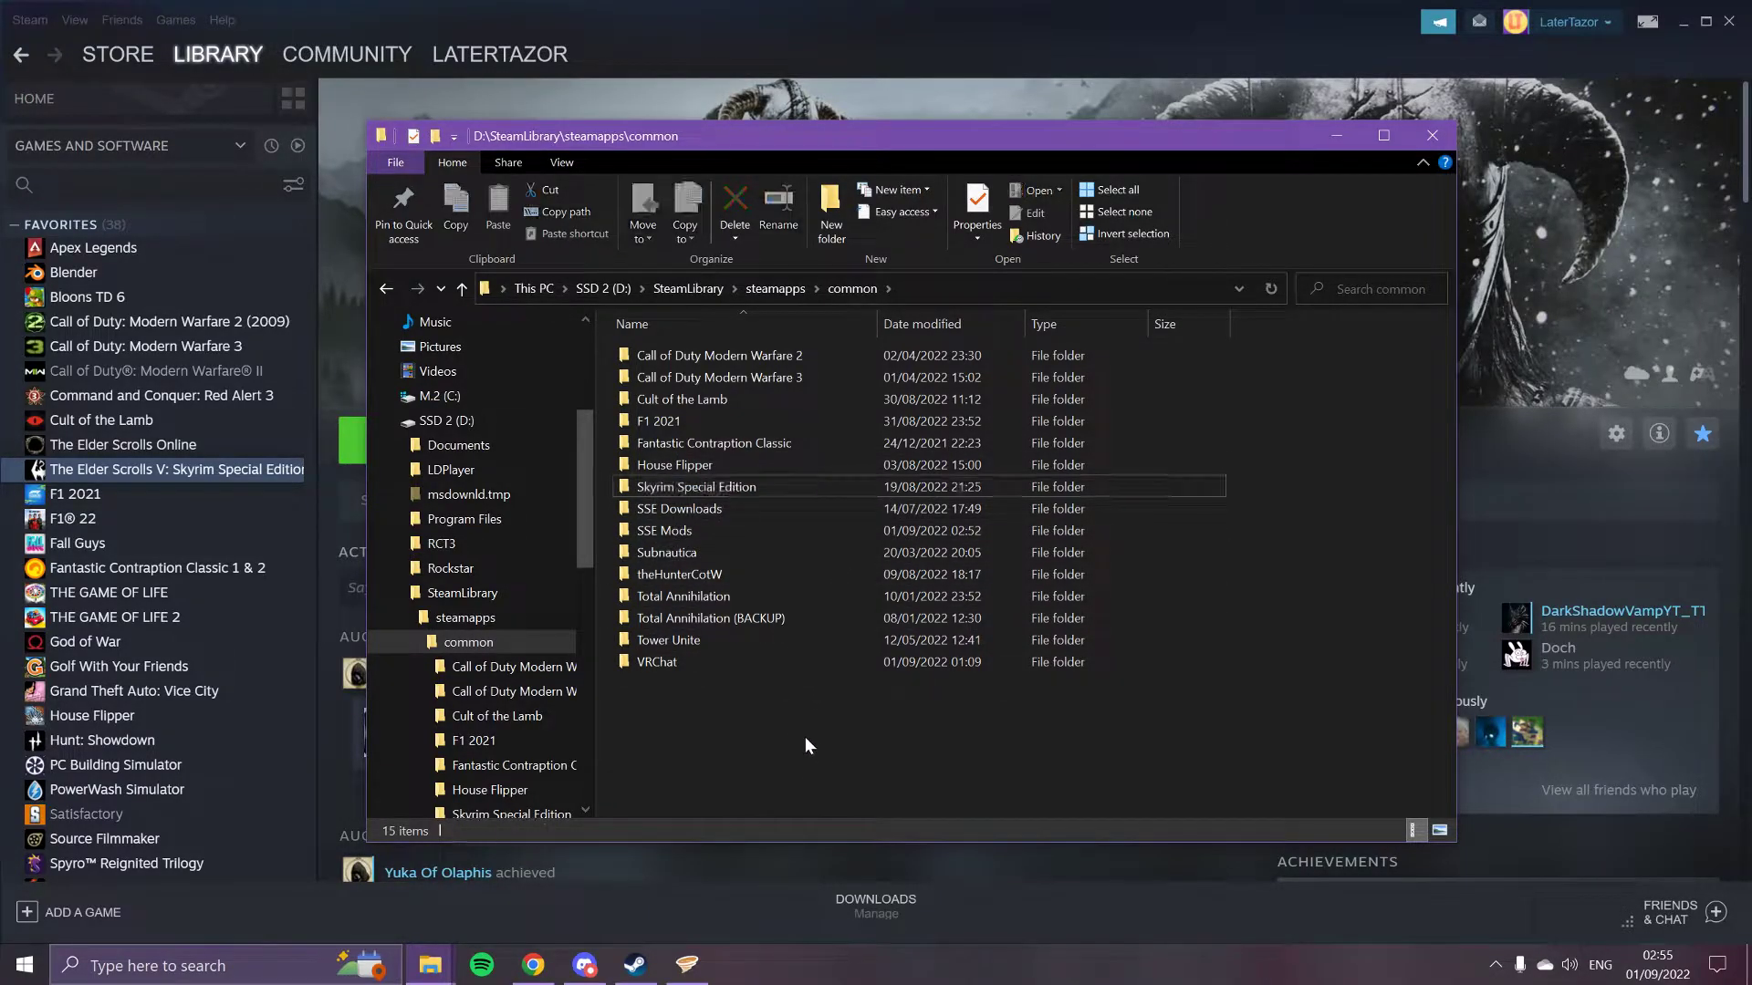
right_click(789, 721)
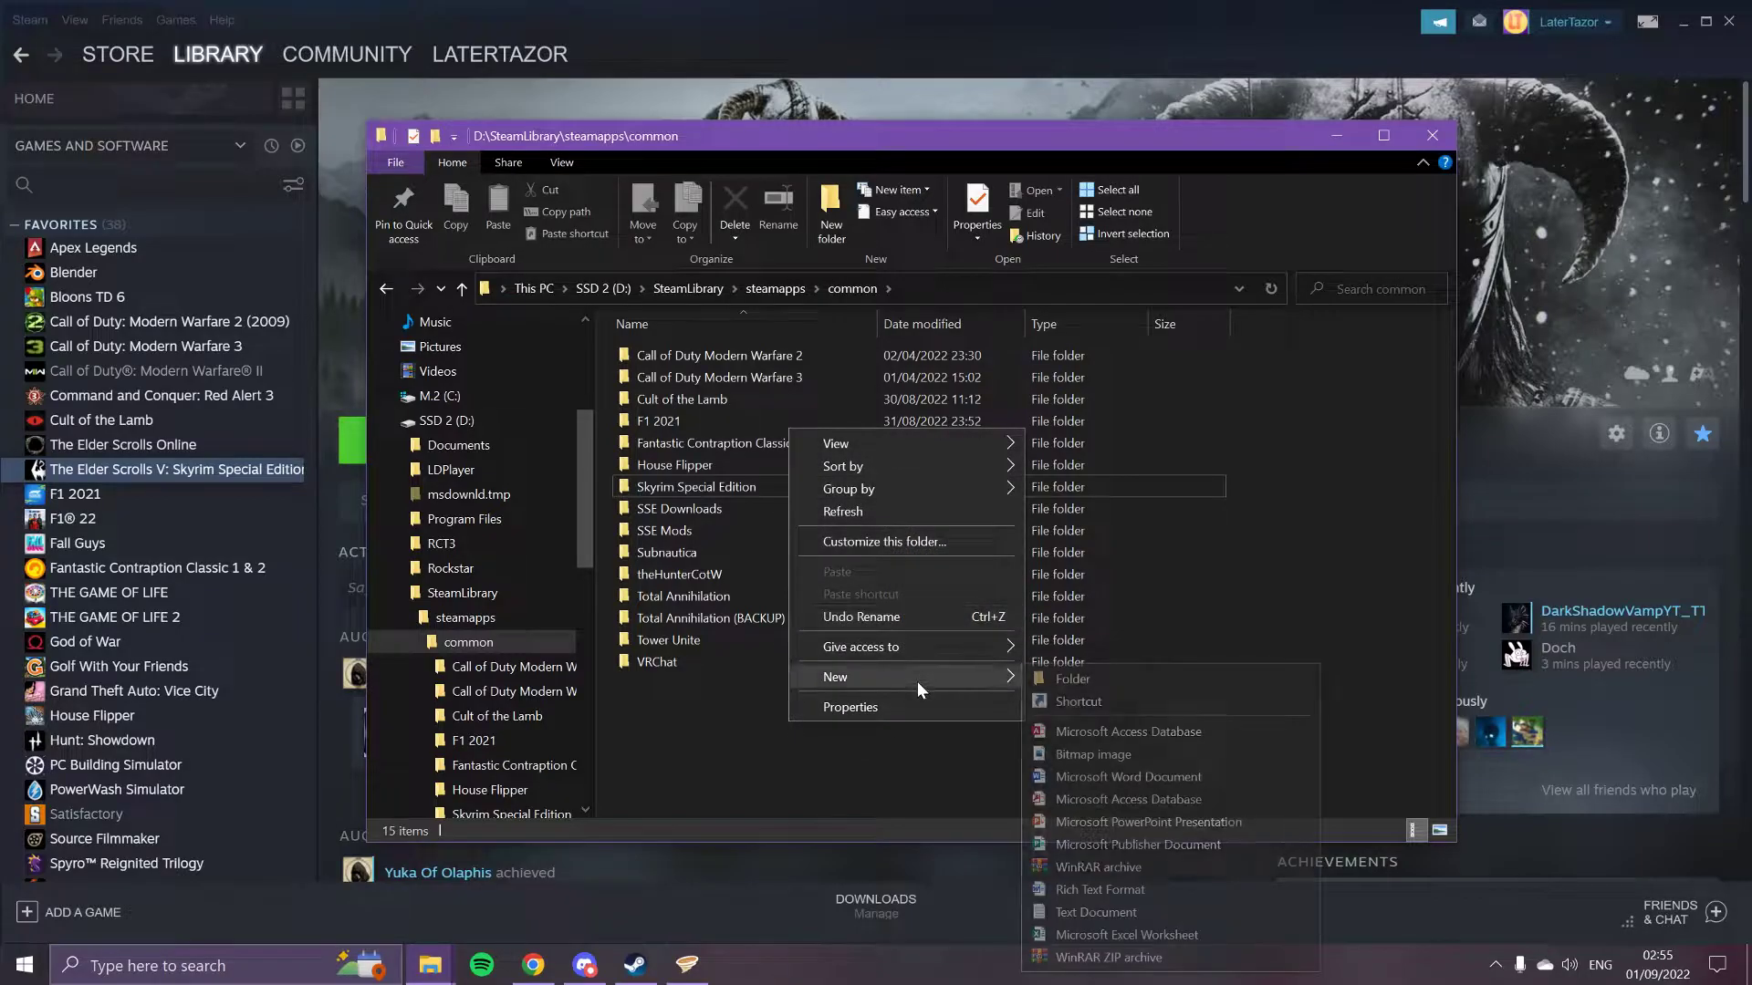
click(665, 723)
right_click(744, 714)
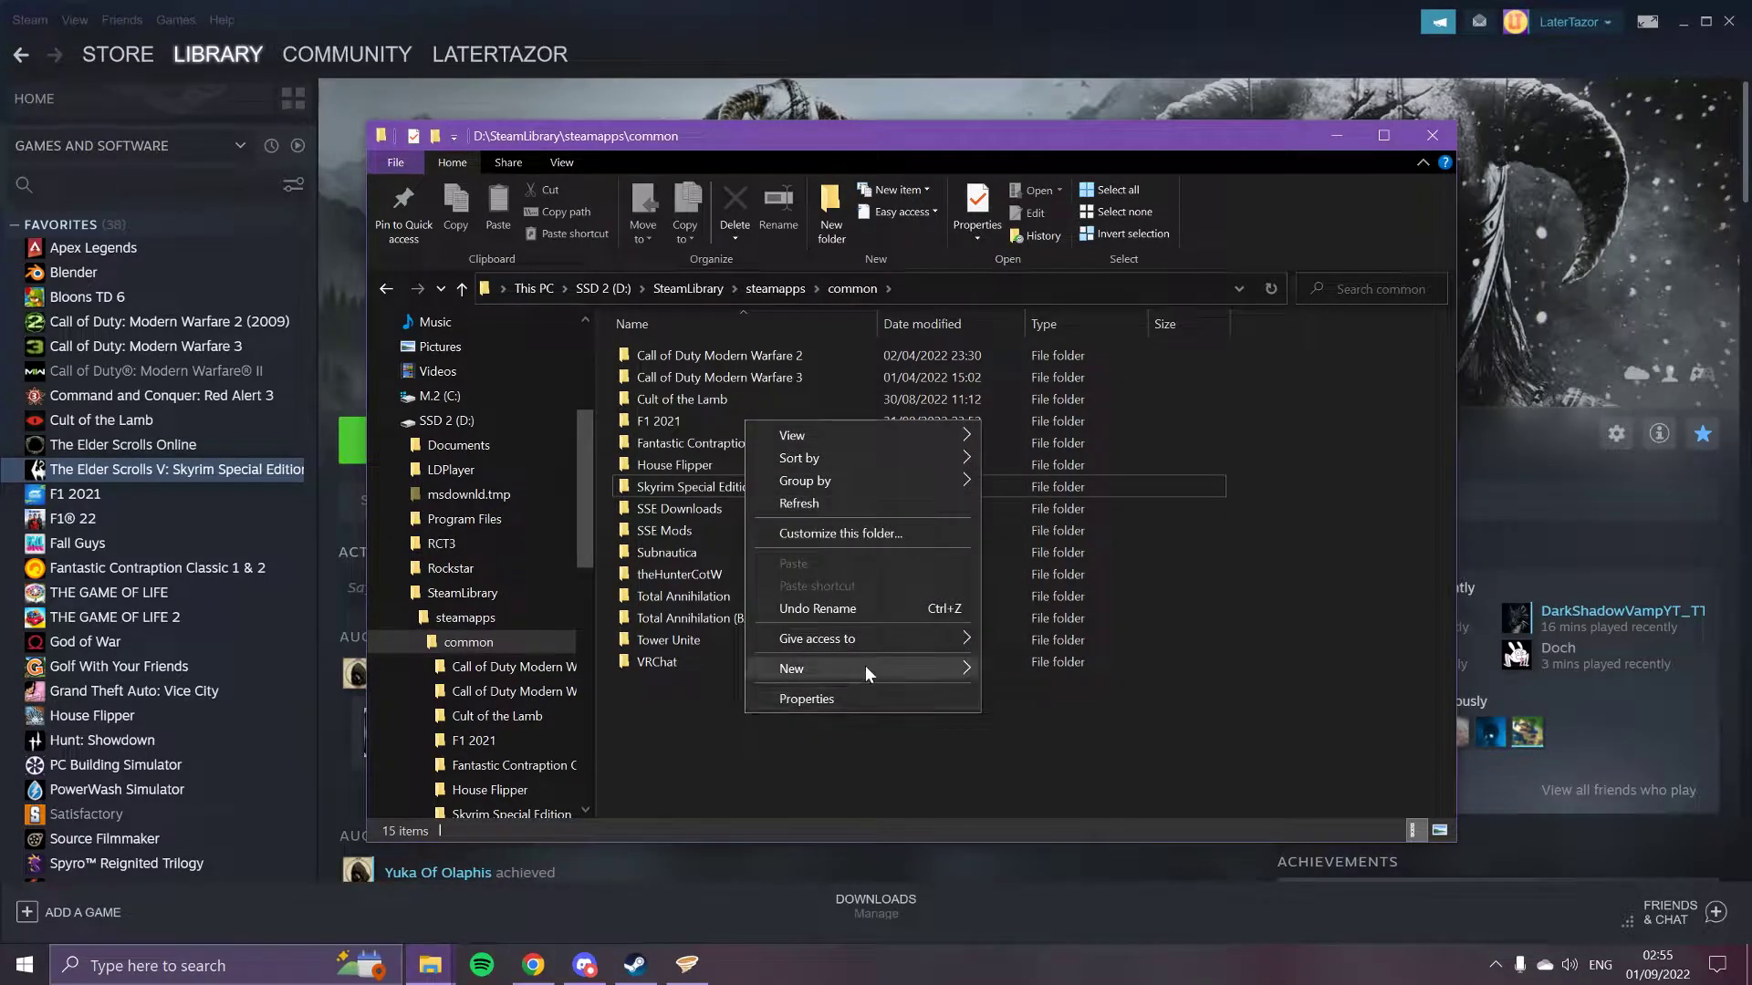
mouse_move(864, 667)
click(1096, 670)
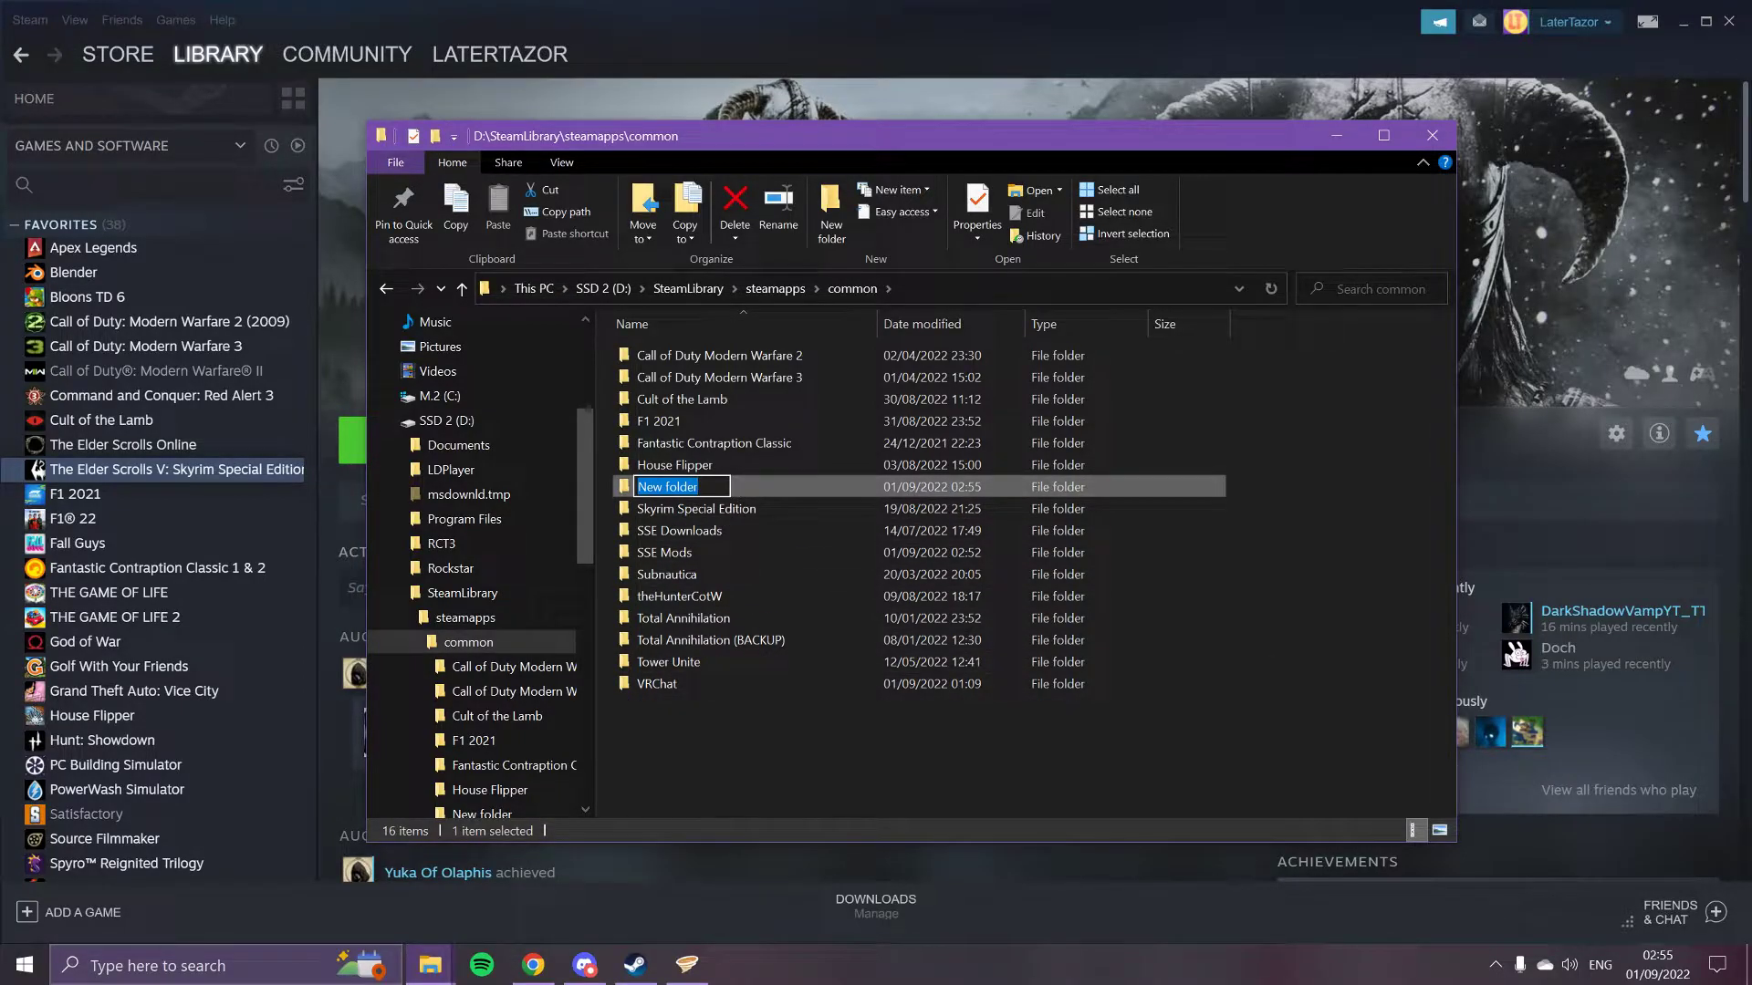
key(Return)
click(748, 241)
click(785, 281)
click(1047, 544)
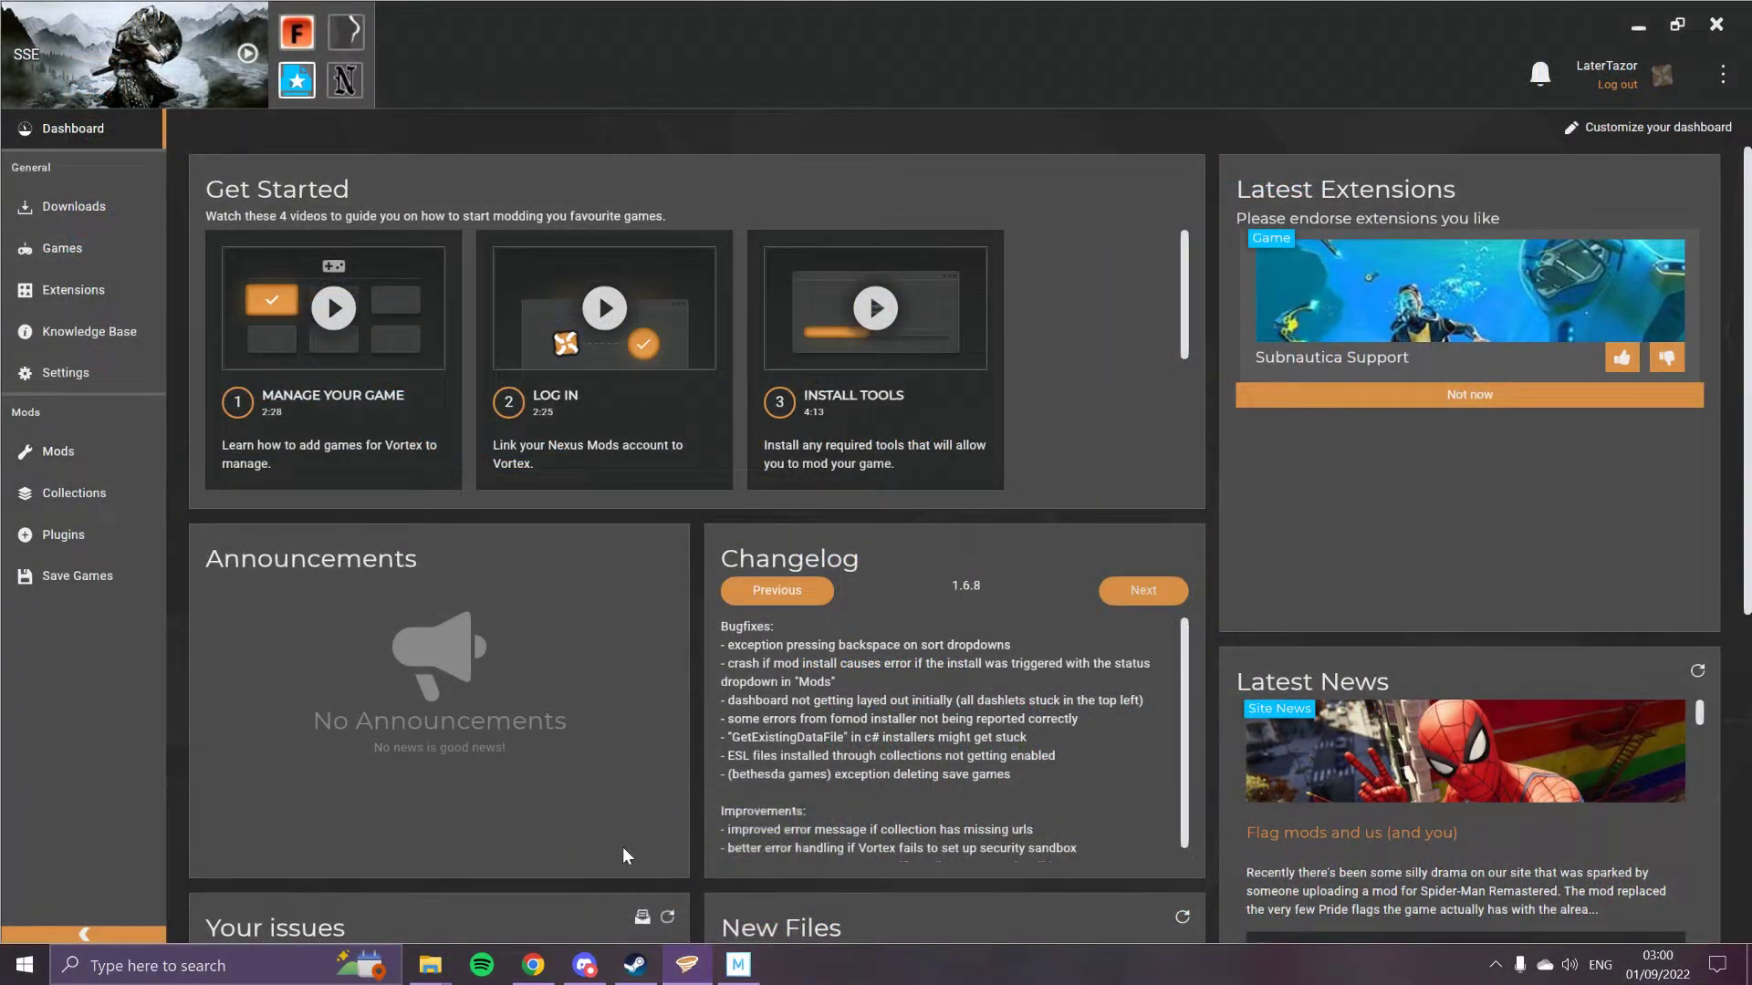
- In Vortex's Mods settings, start changing the SSE Mods (High End) staging folder
click(97, 381)
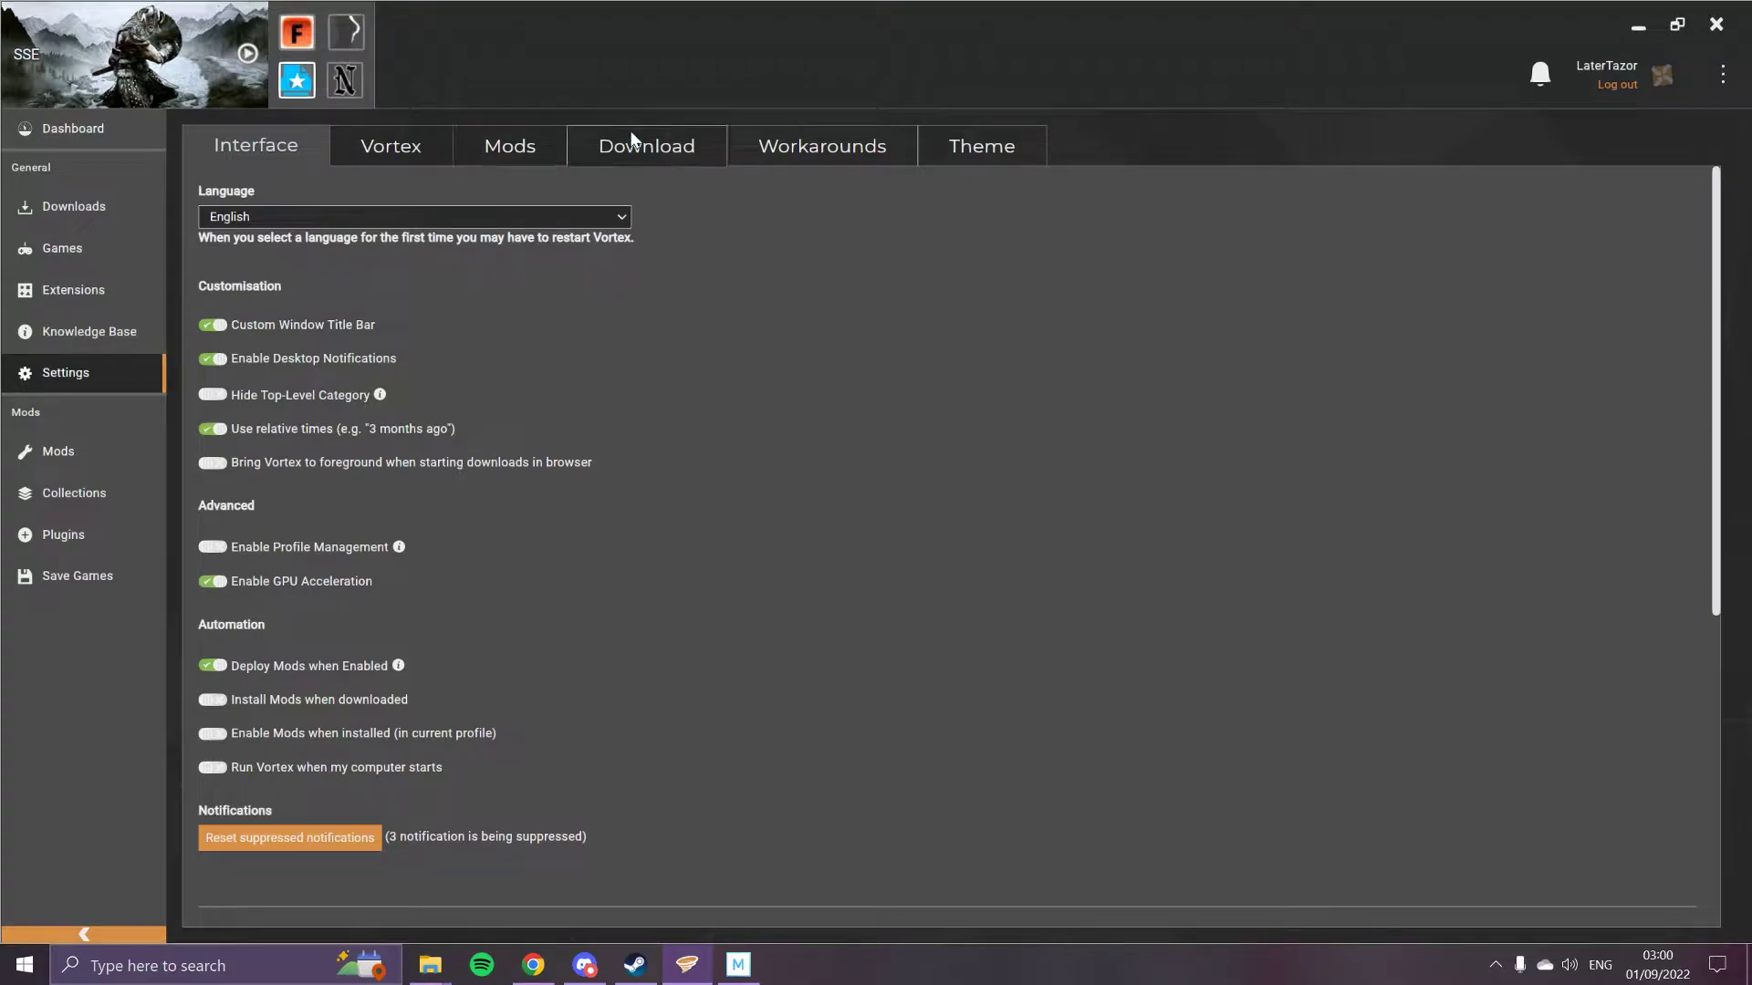
click(511, 144)
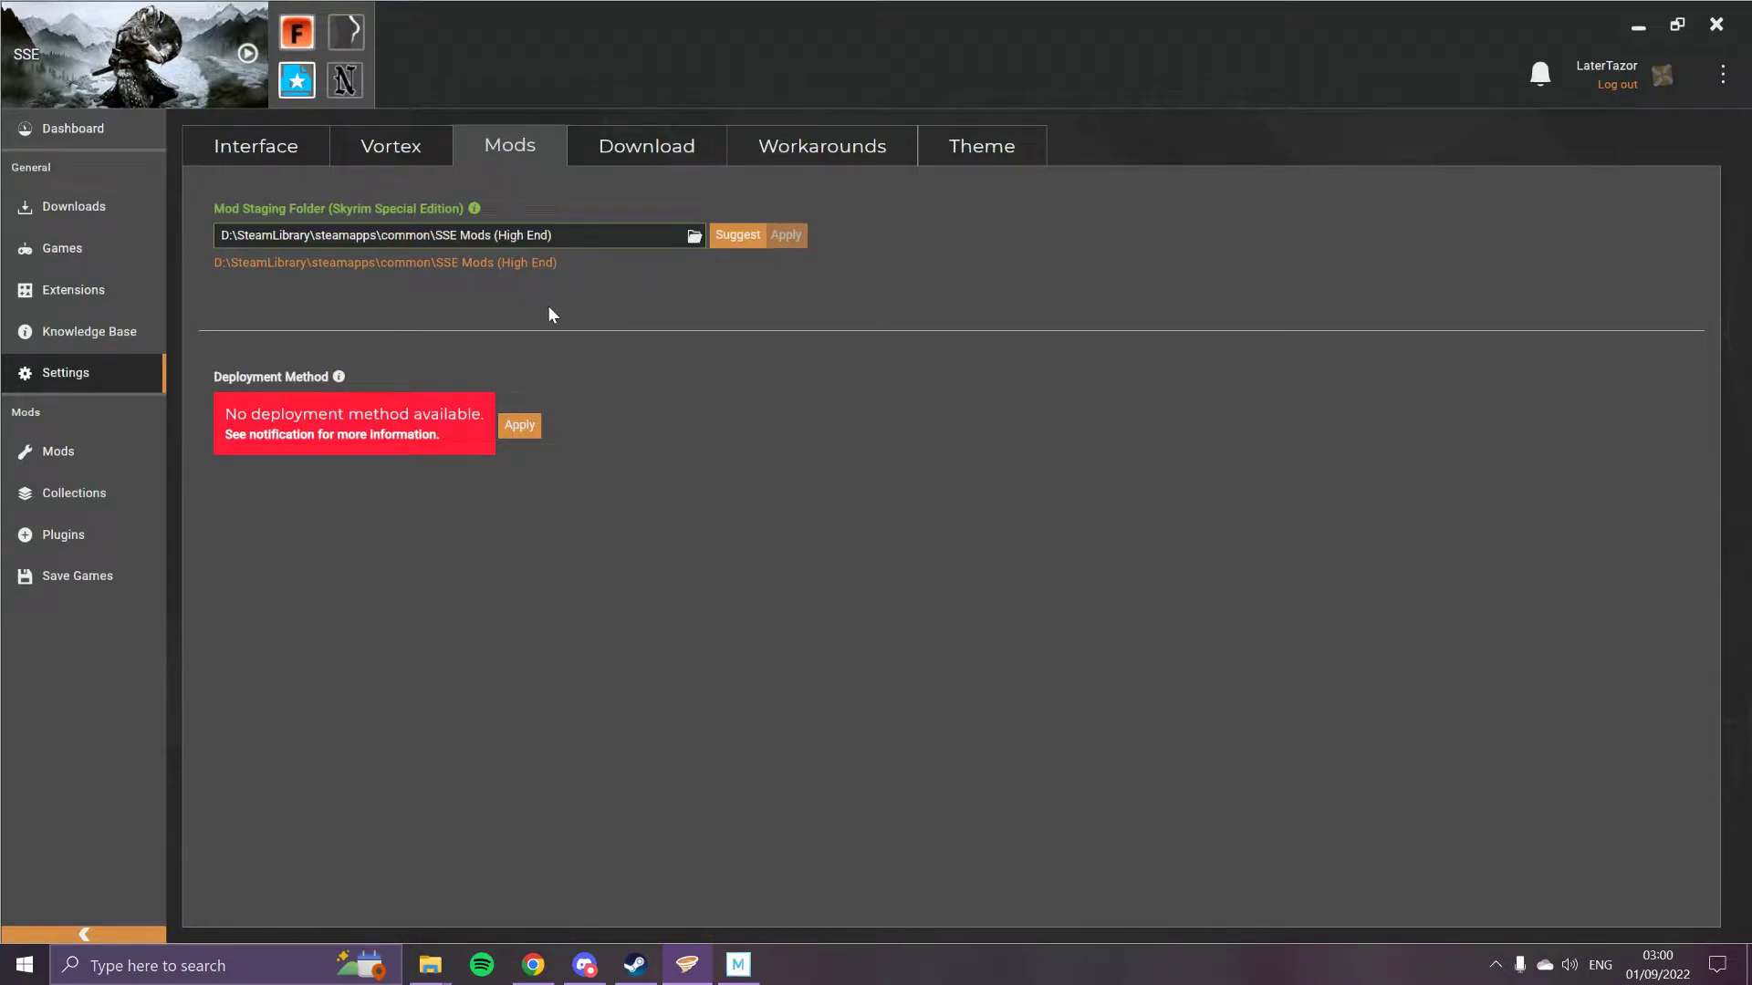
click(695, 237)
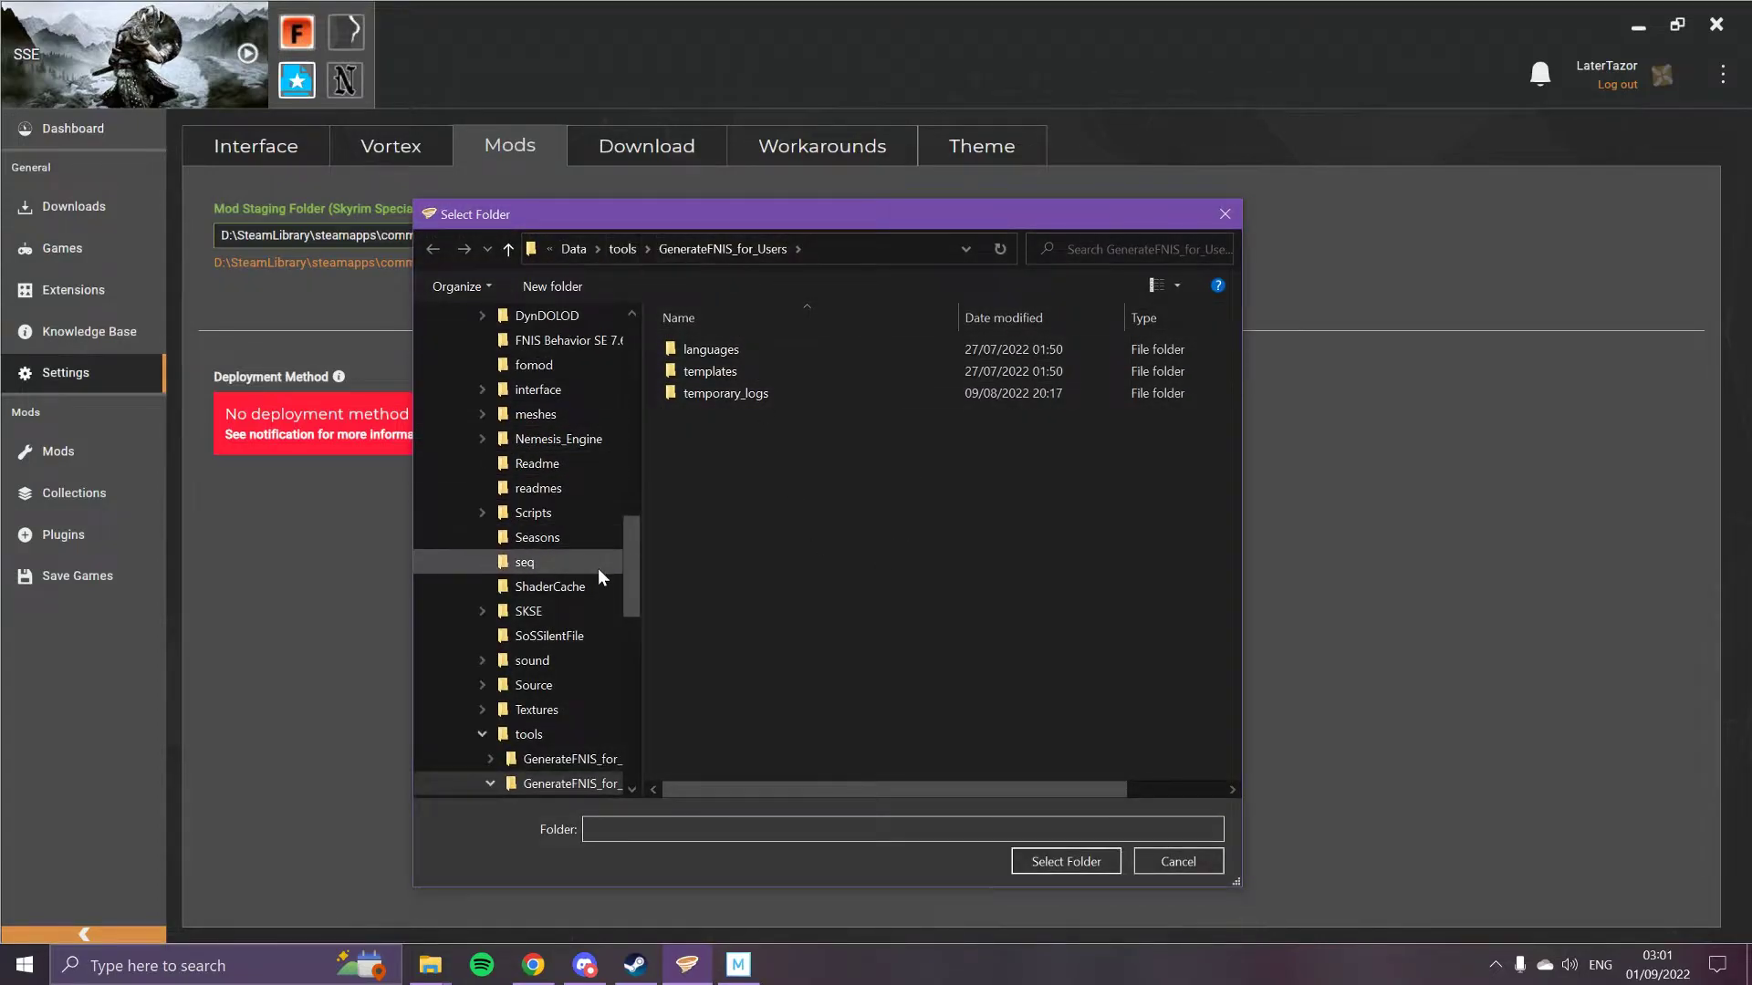
- Set the mod staging folder to D:\SteamLibrary\steamapps\common\SSE Mods and confirm it
scroll(599, 568, up, 10)
scroll(573, 562, up, 2)
click(557, 545)
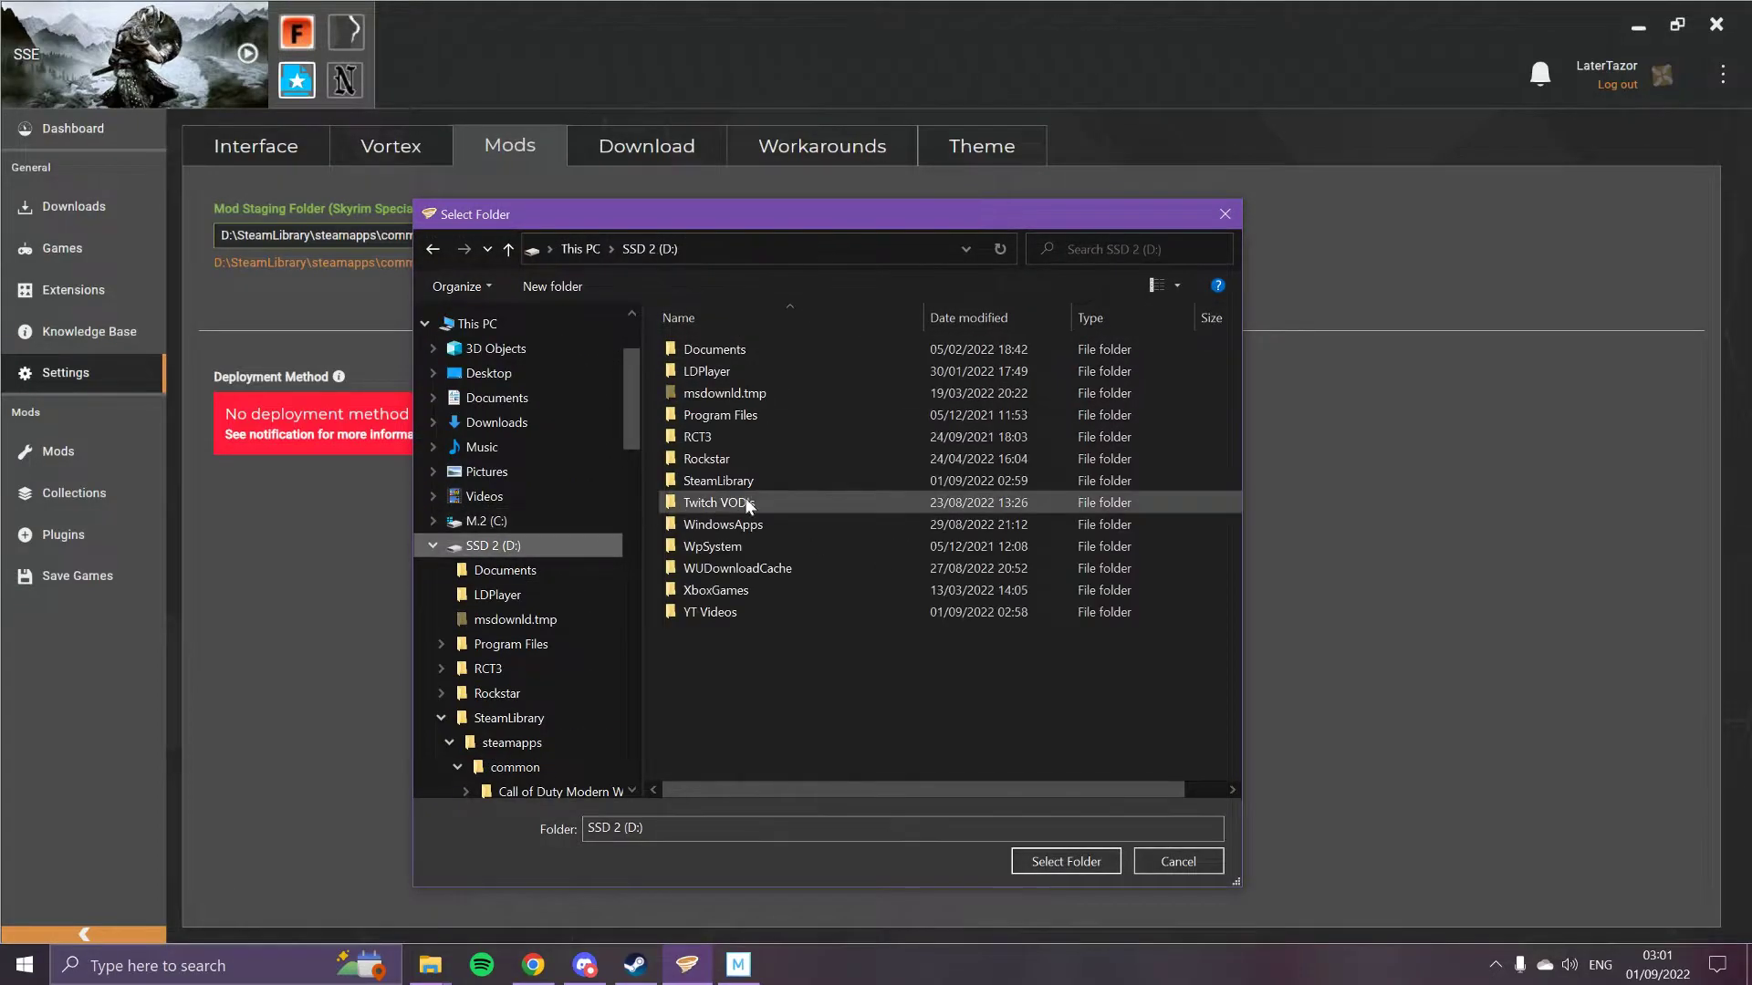
double_click(769, 481)
double_click(771, 349)
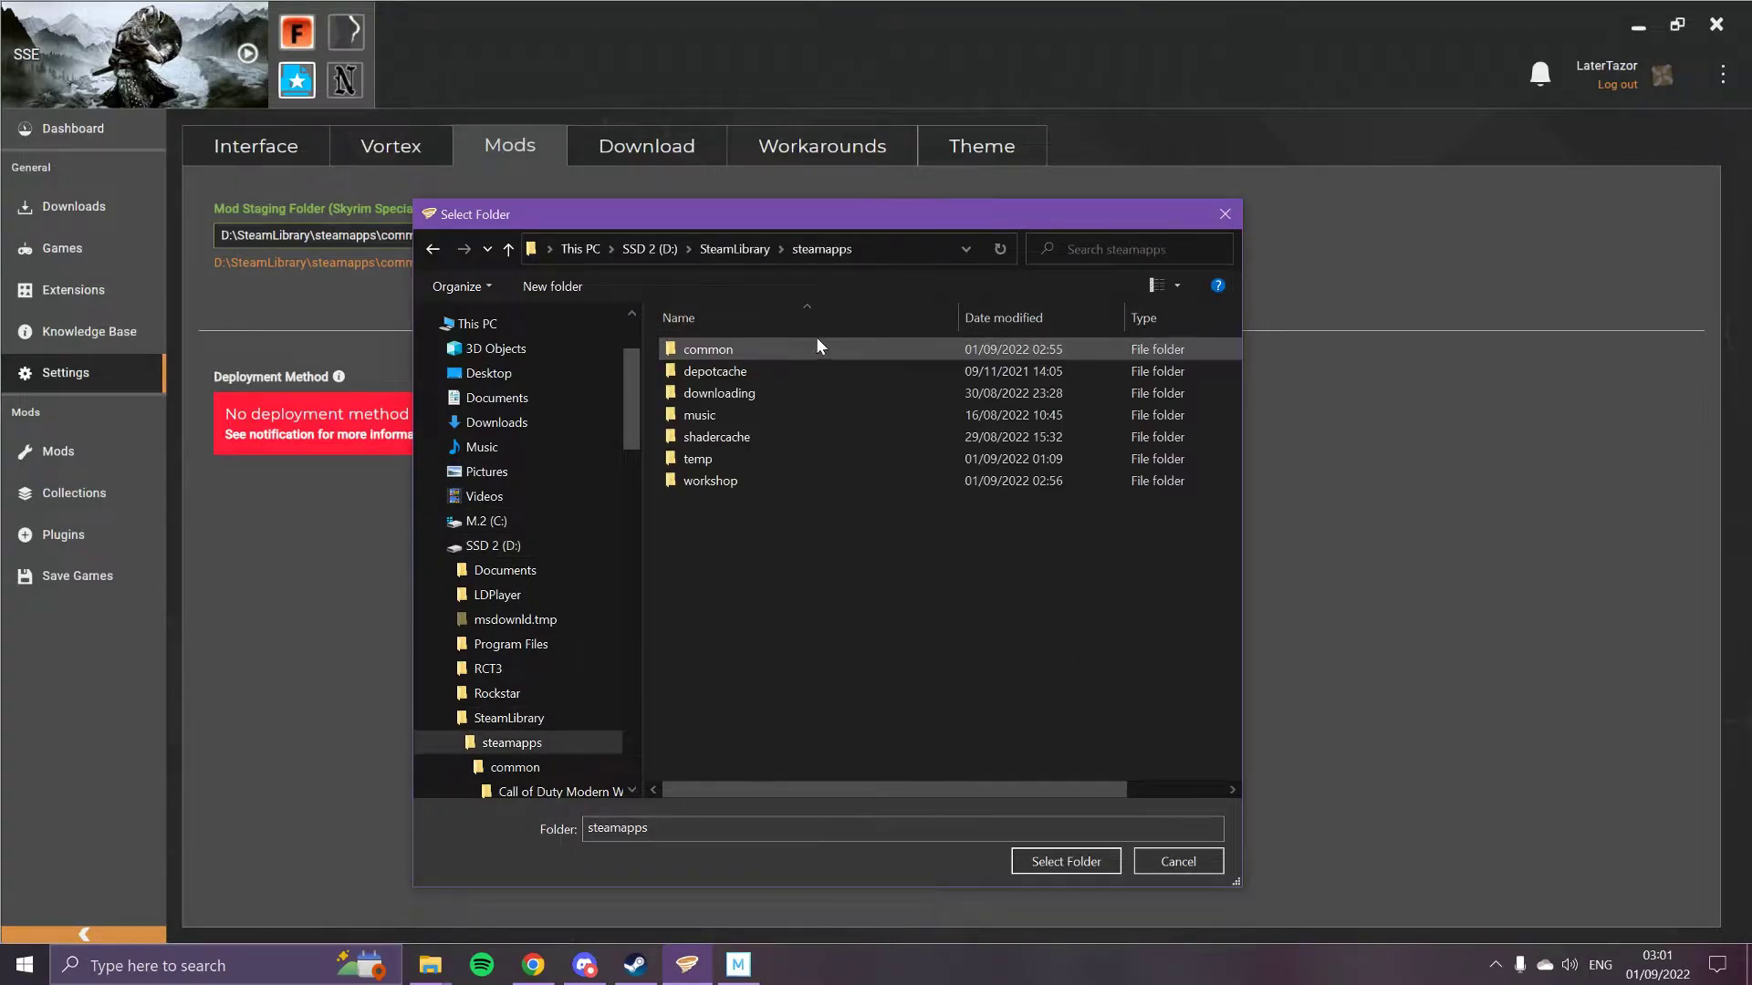
click(760, 349)
double_click(759, 349)
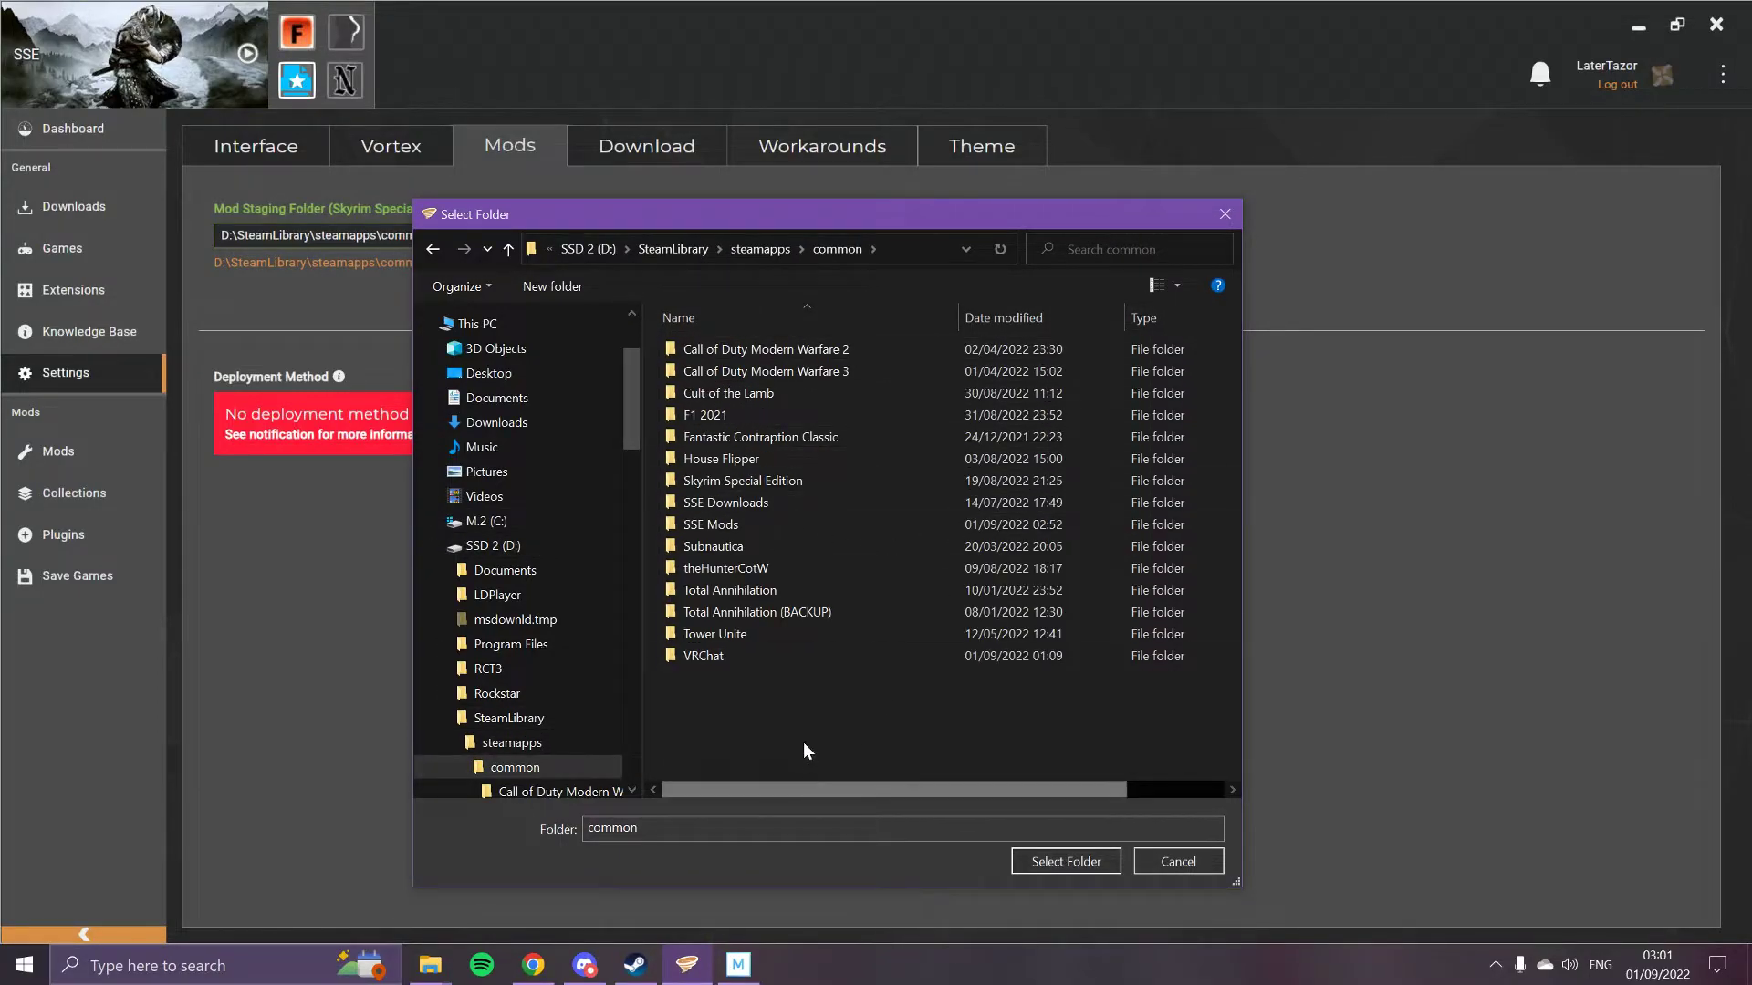
click(823, 524)
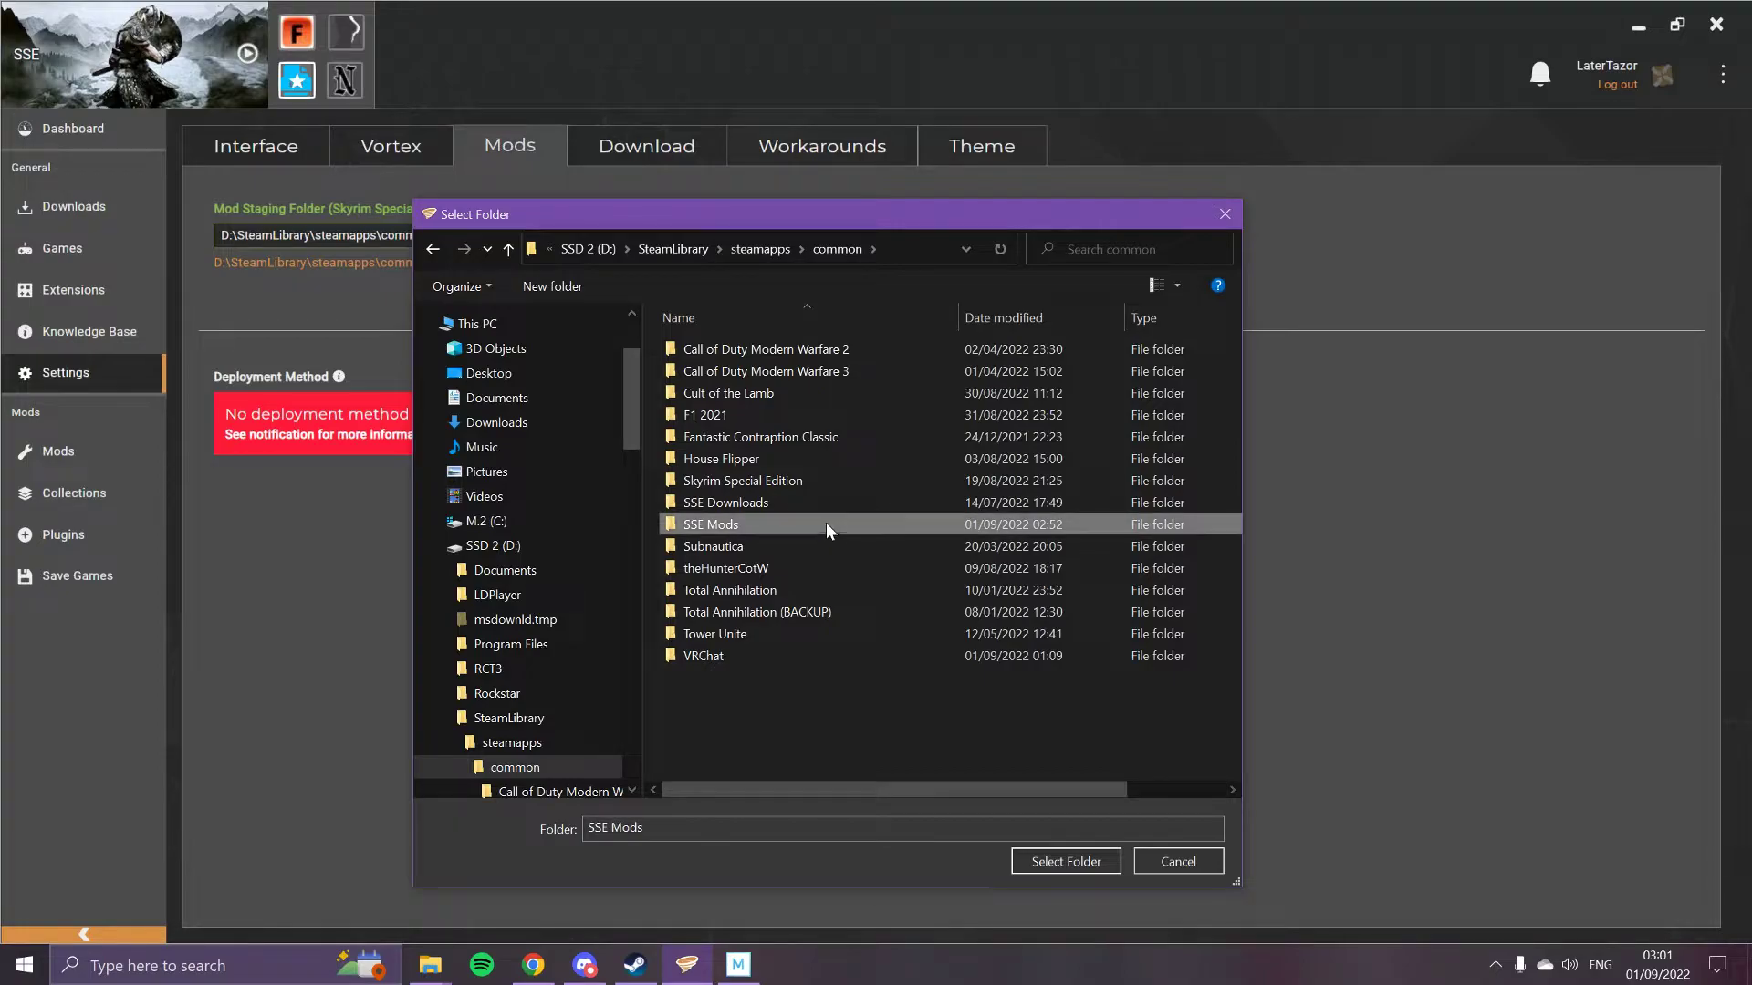
click(1064, 861)
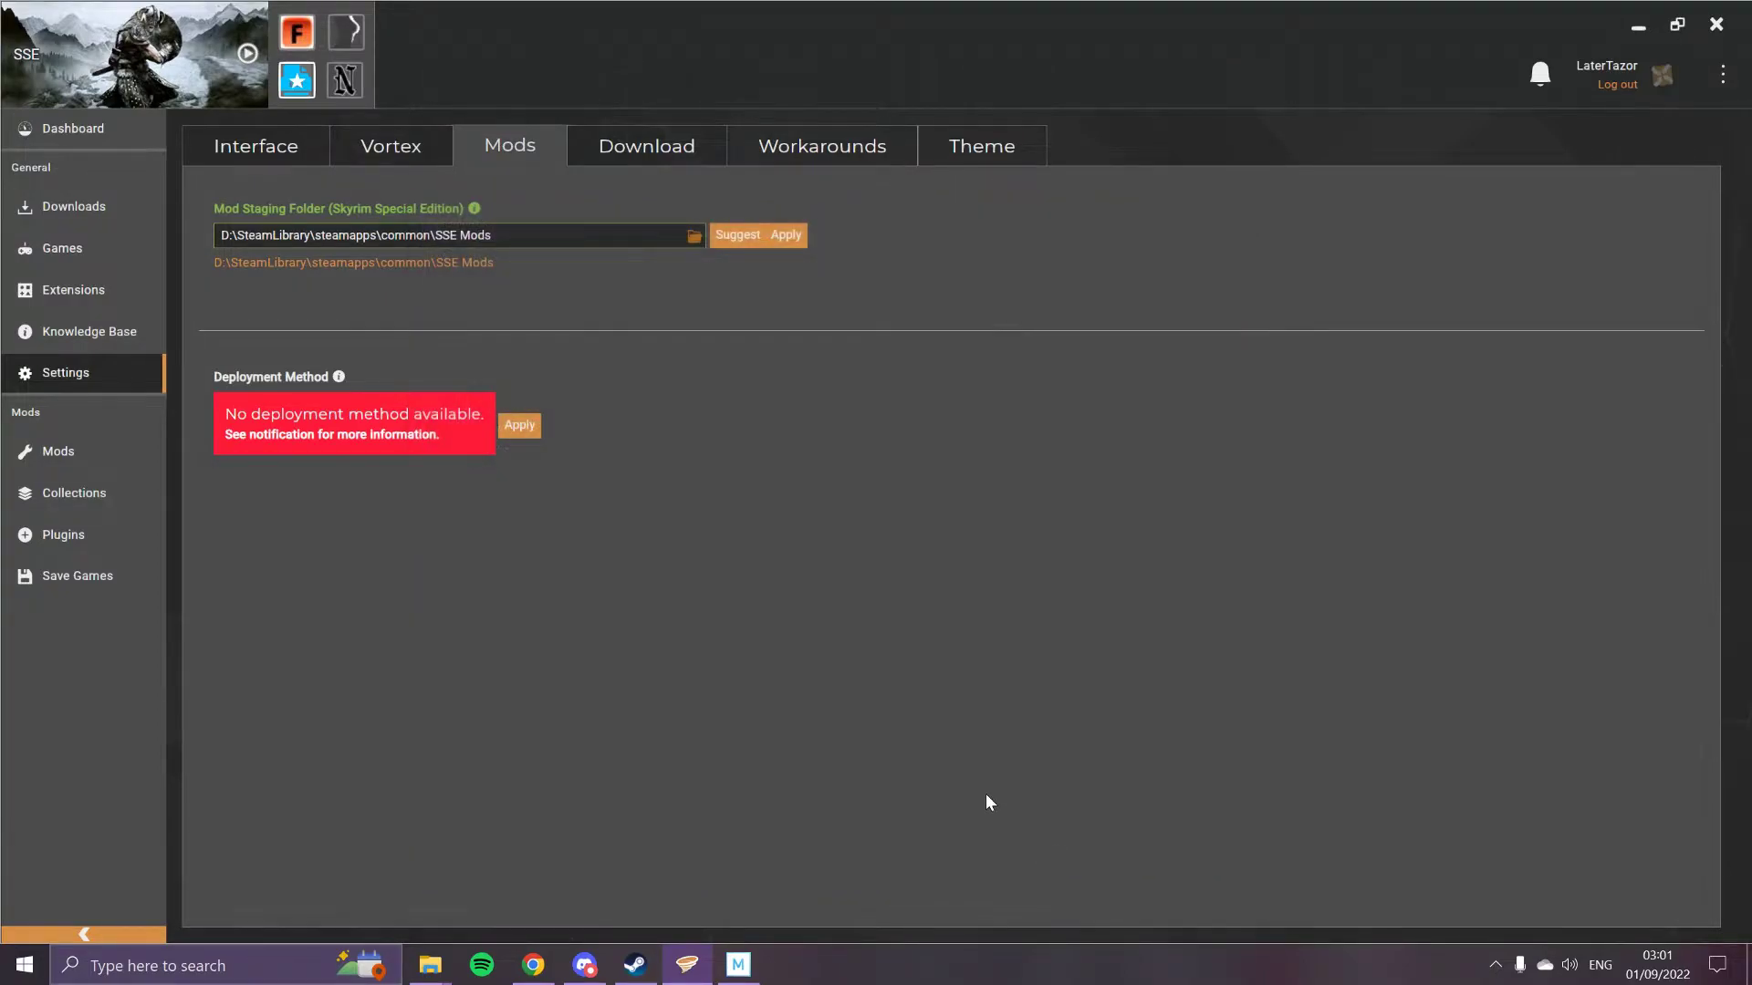
click(787, 238)
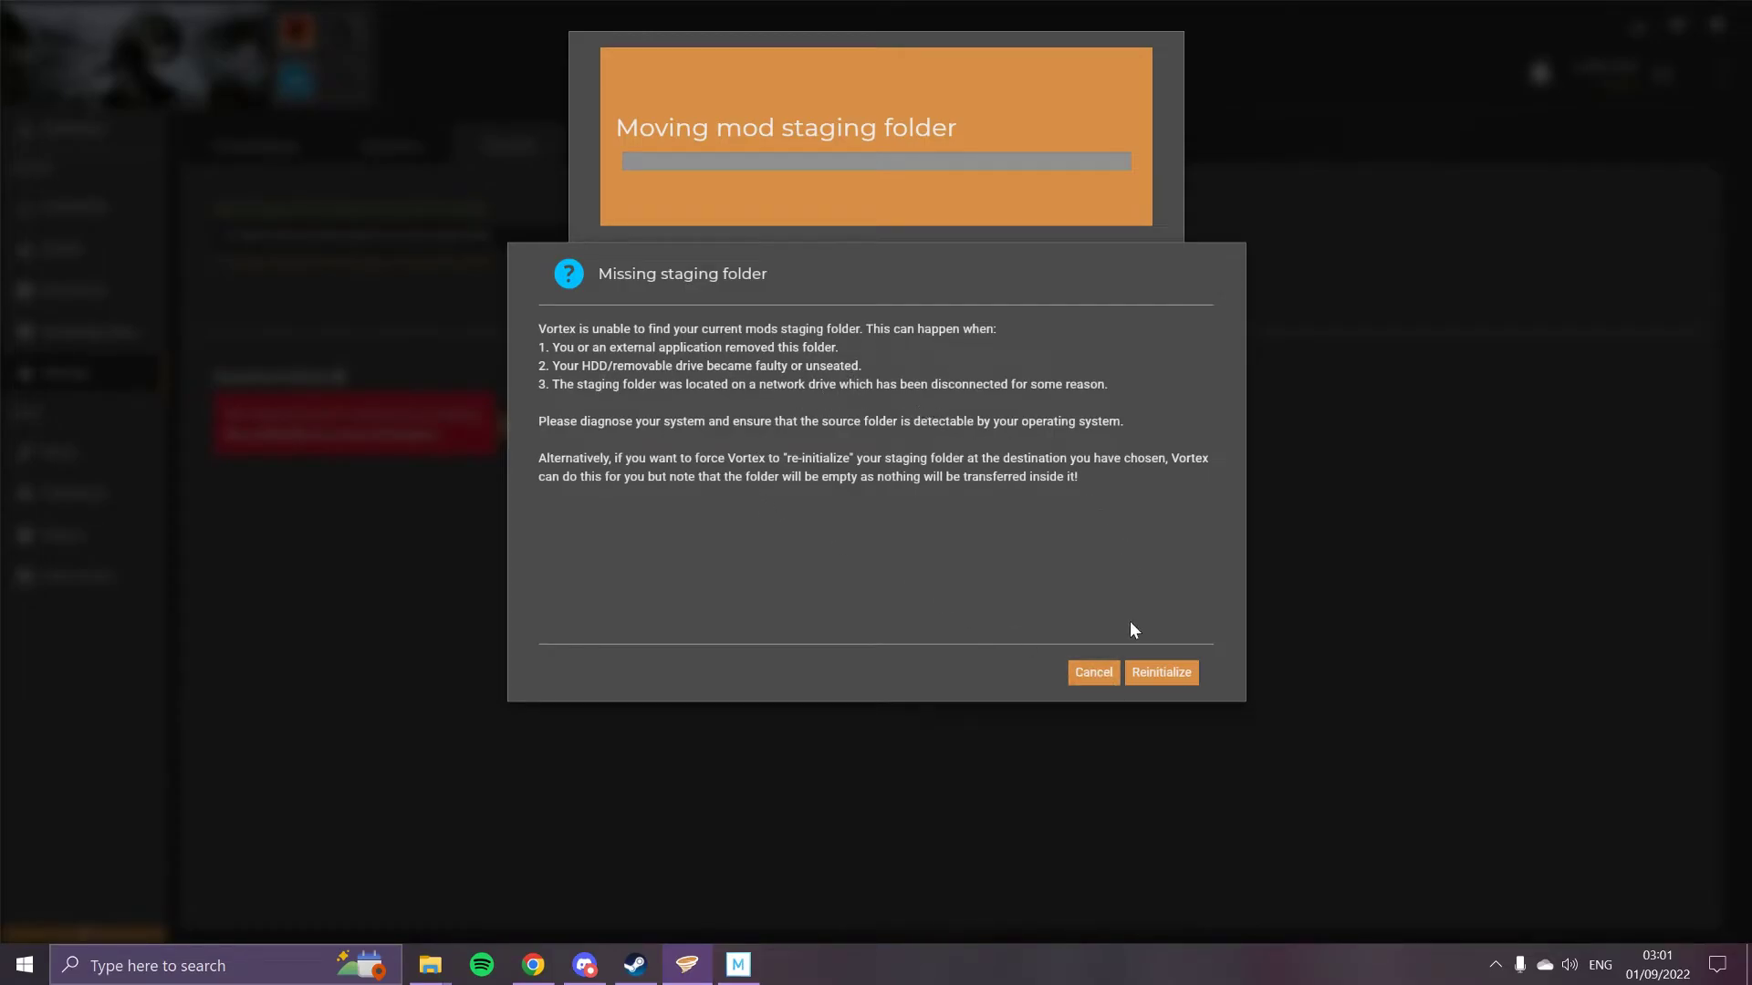
click(1172, 680)
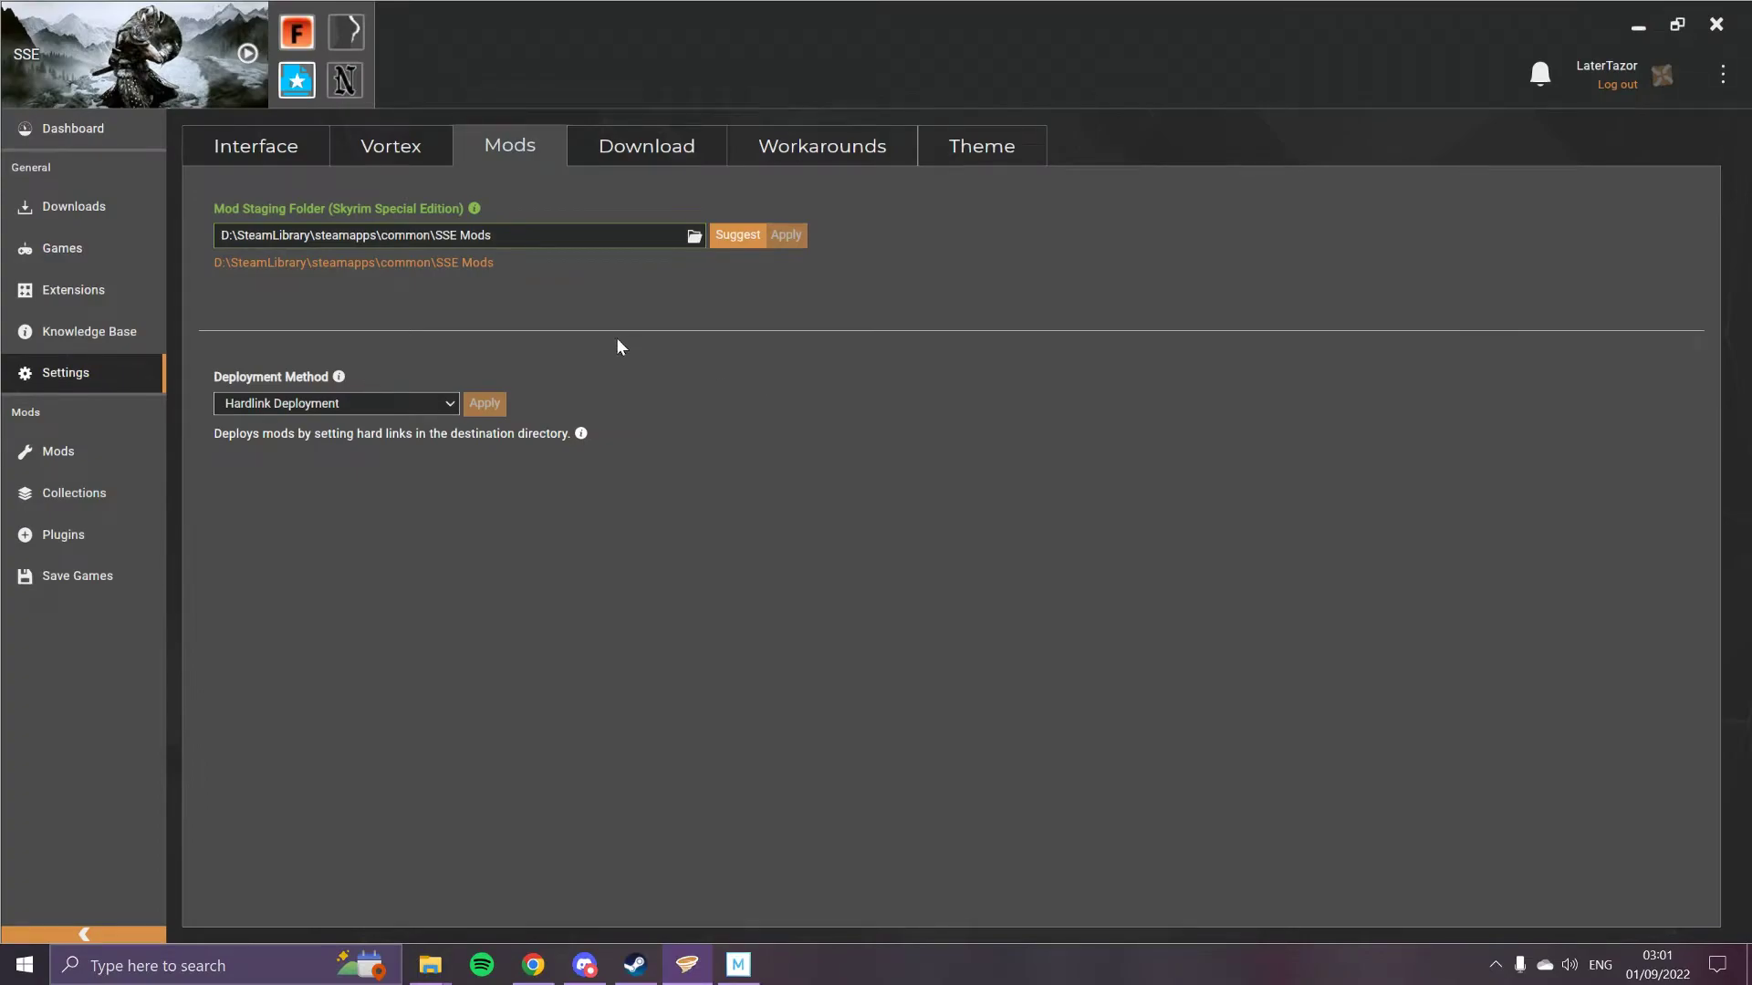
- Review the new staging folder path, then move on to the Download settings
double_click(476, 236)
drag(475, 236, 195, 253)
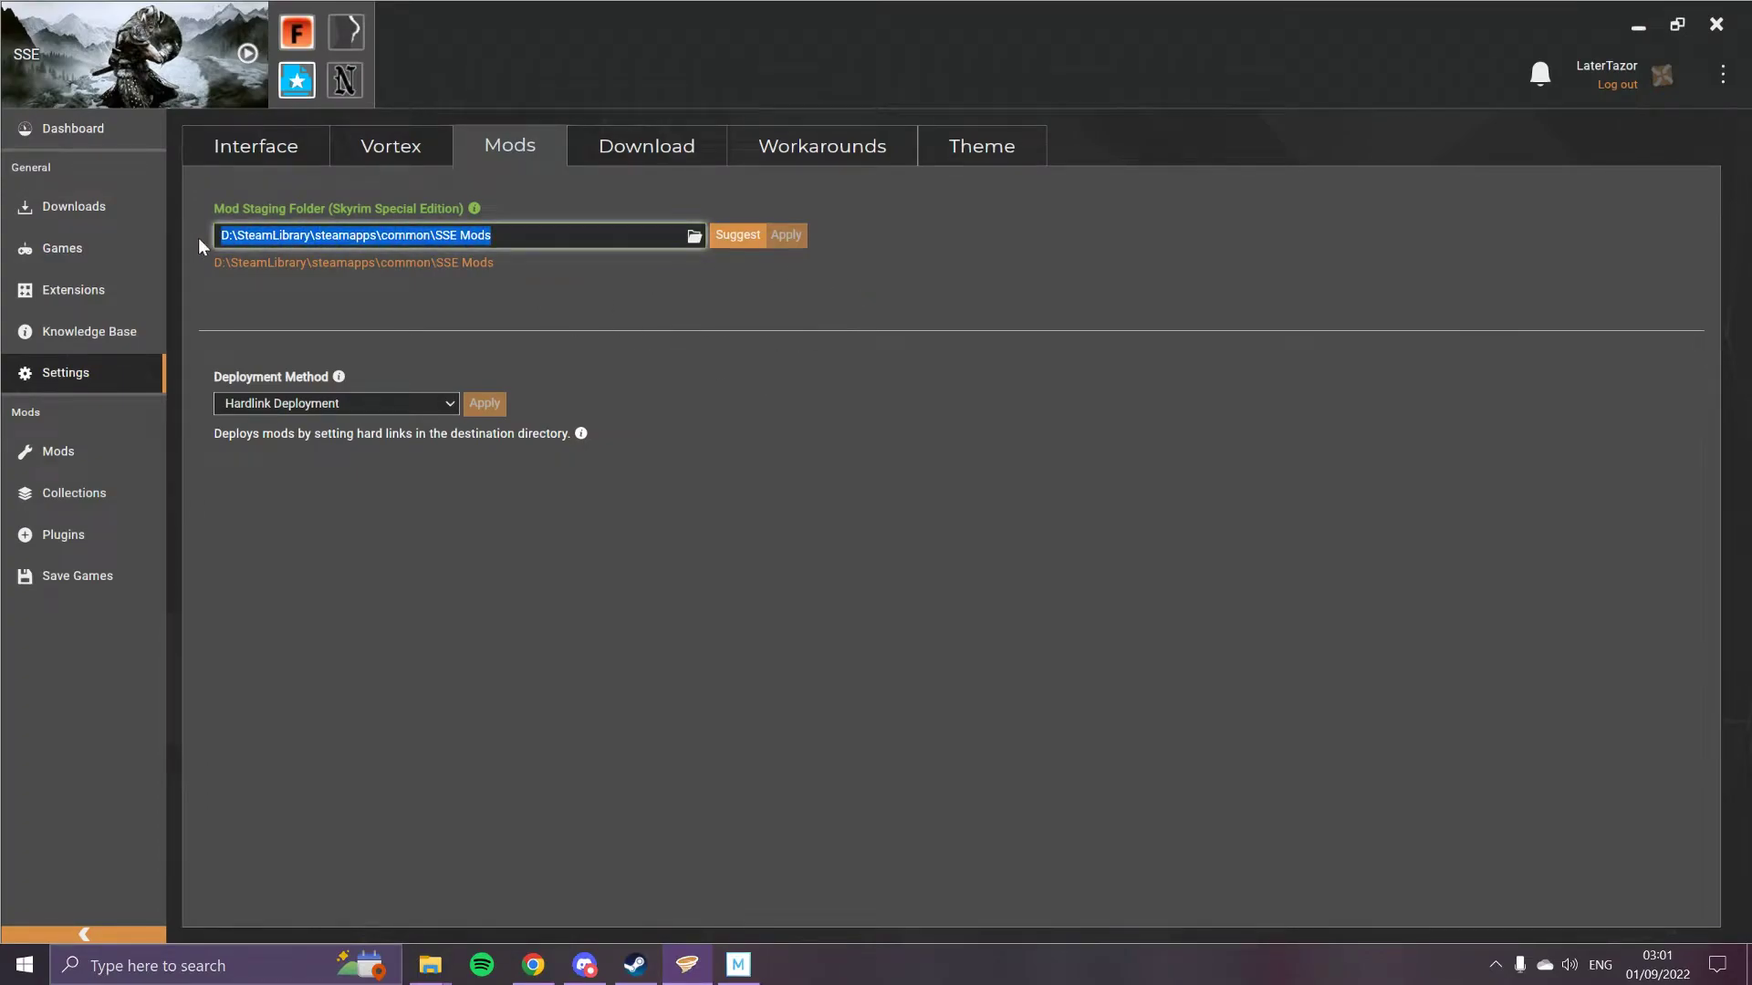
click(507, 321)
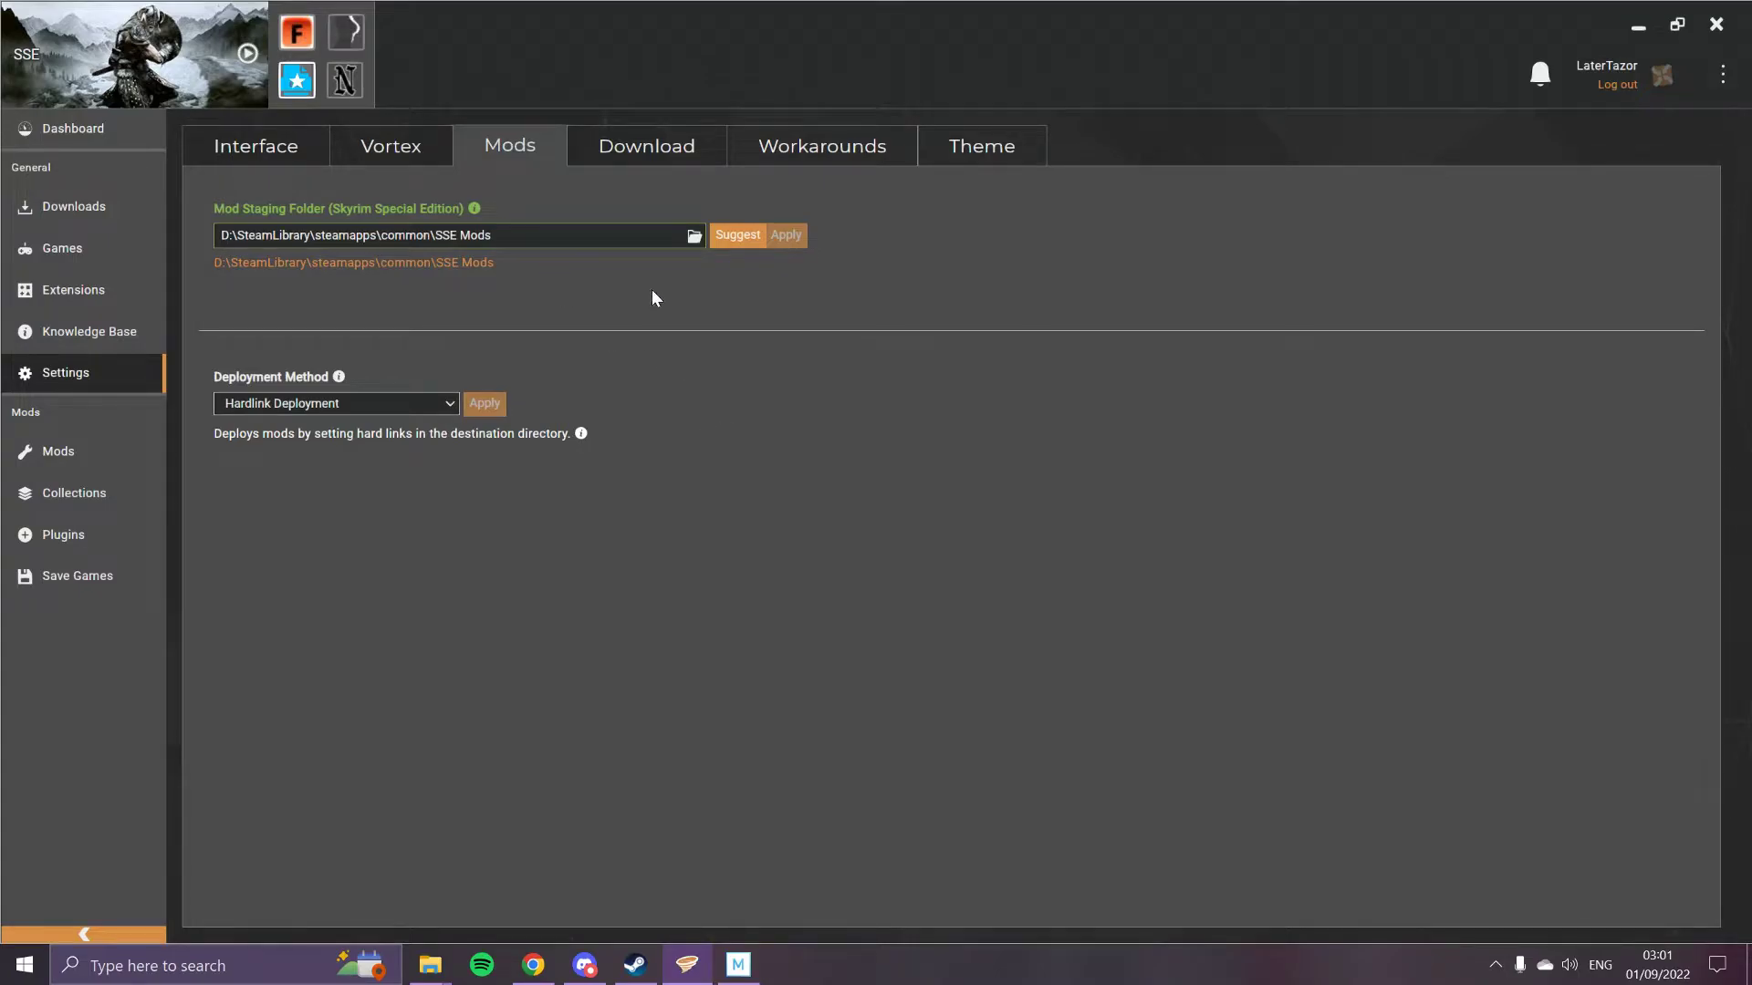
click(659, 154)
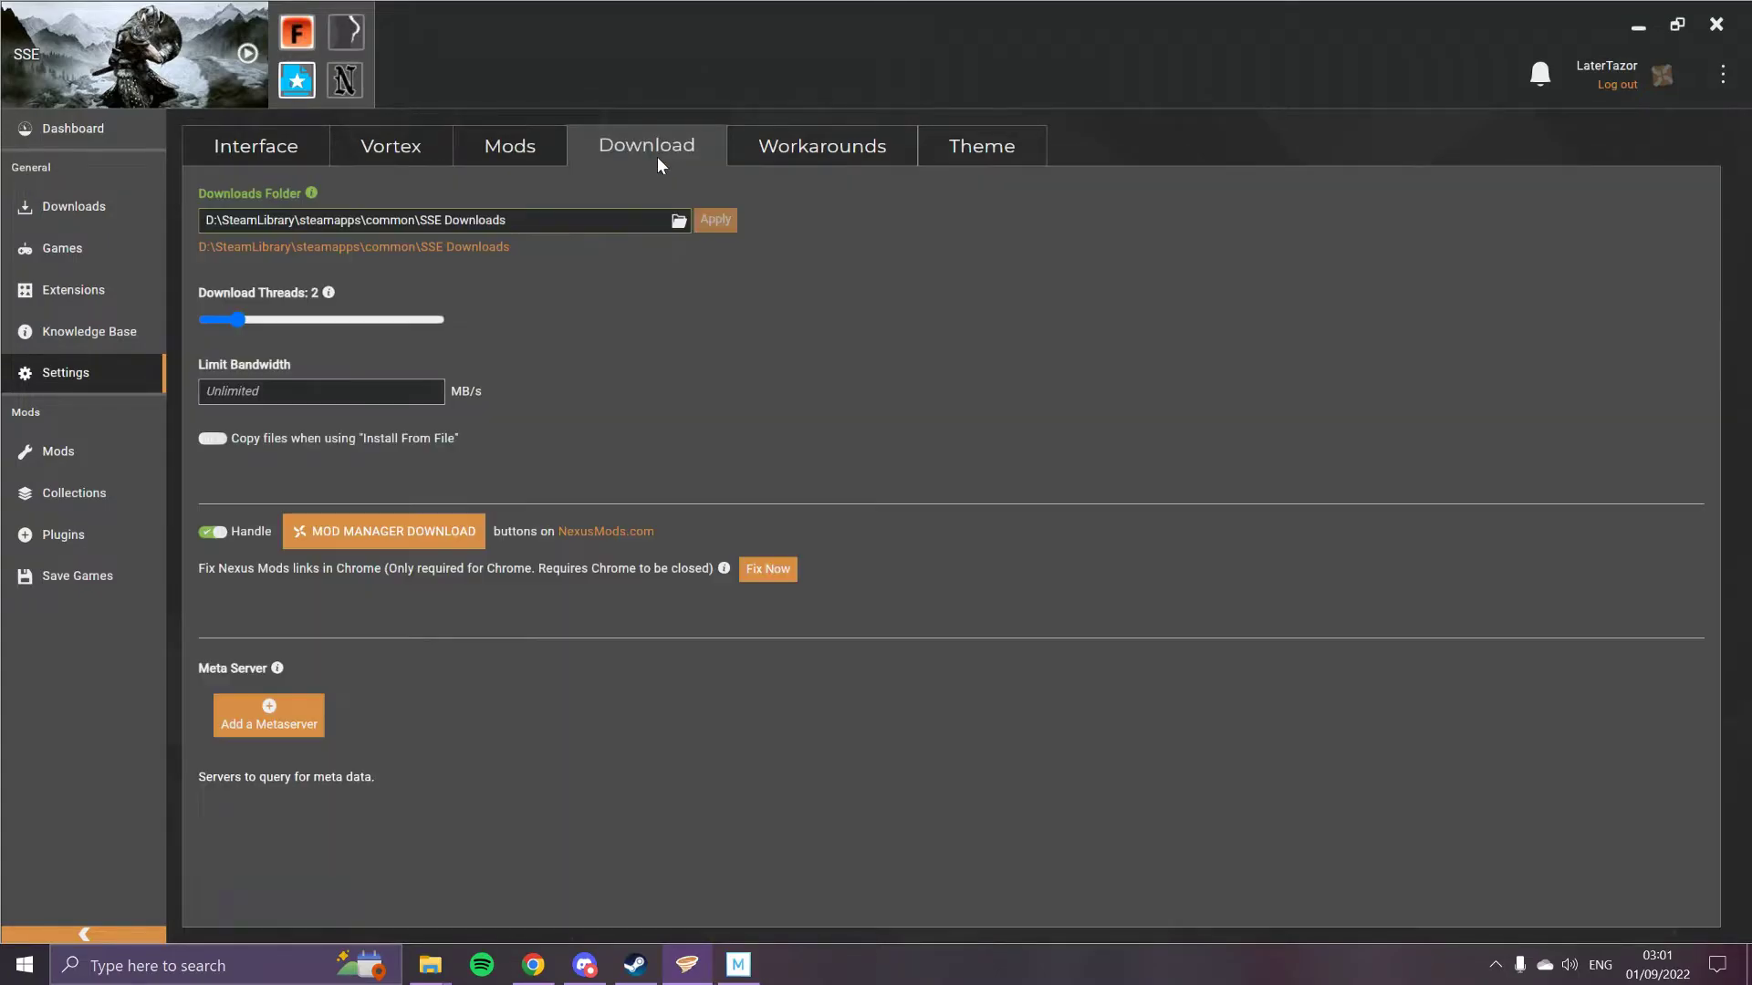
- Set Vortex's downloads folder to SSE Downloads inside the common folder
click(679, 220)
click(760, 250)
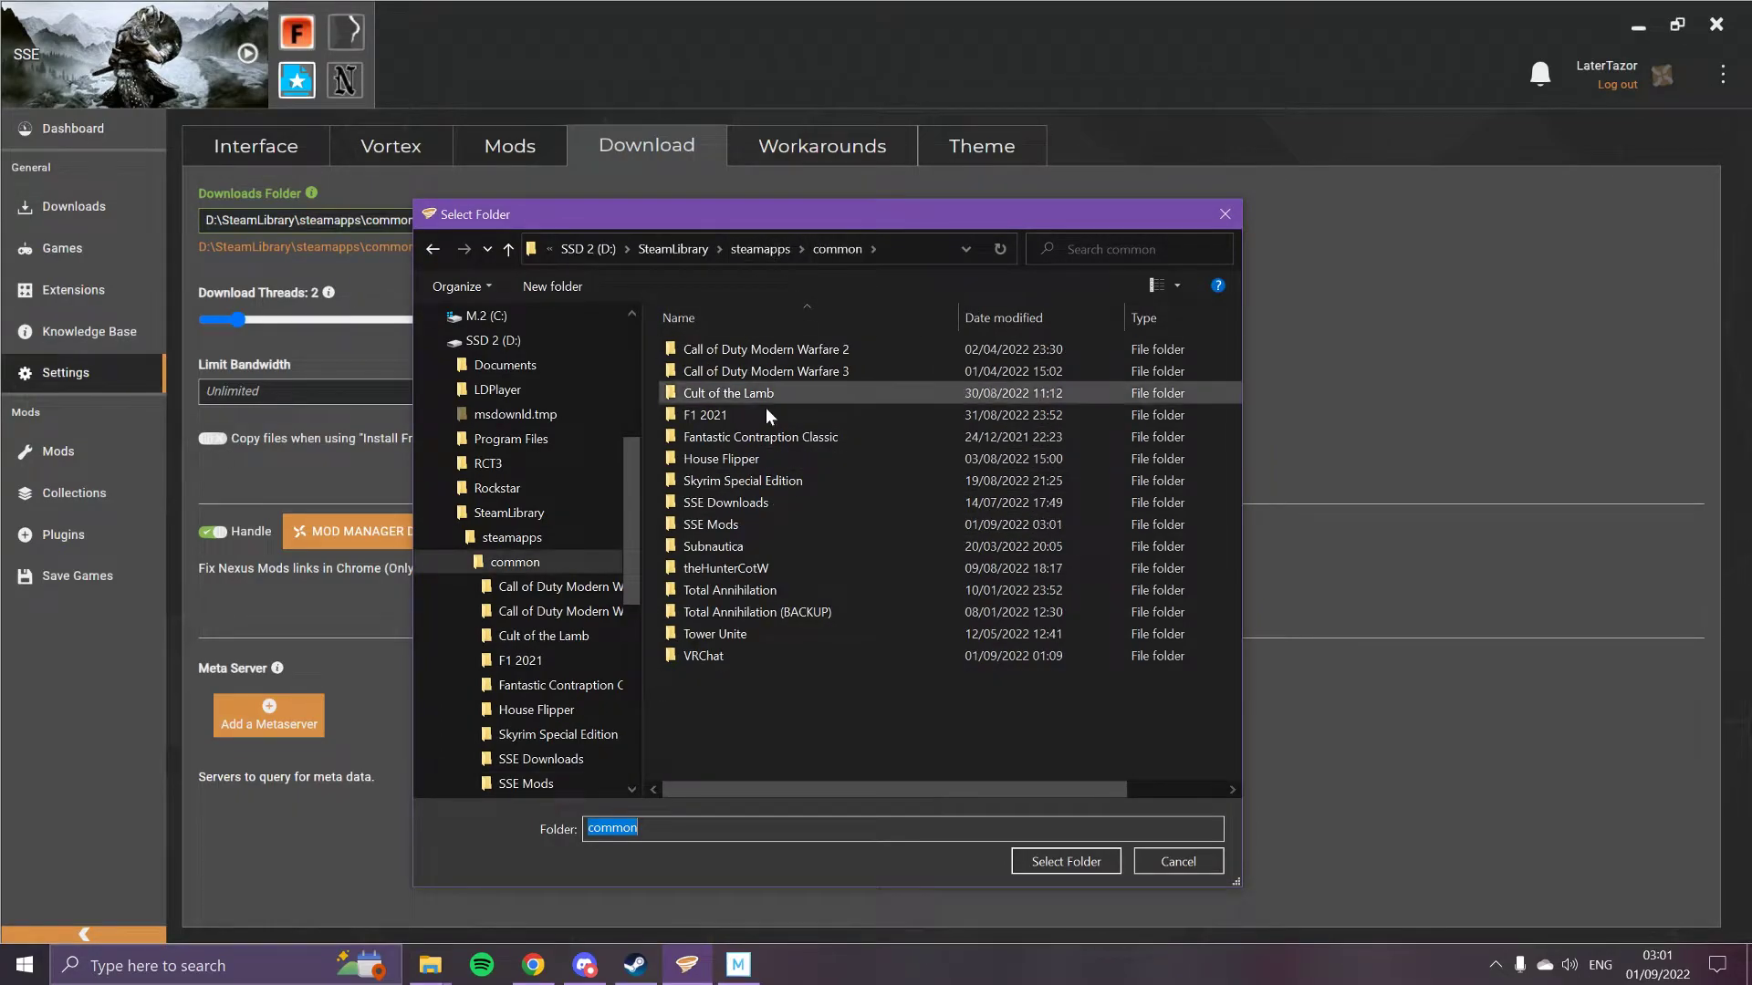
click(785, 506)
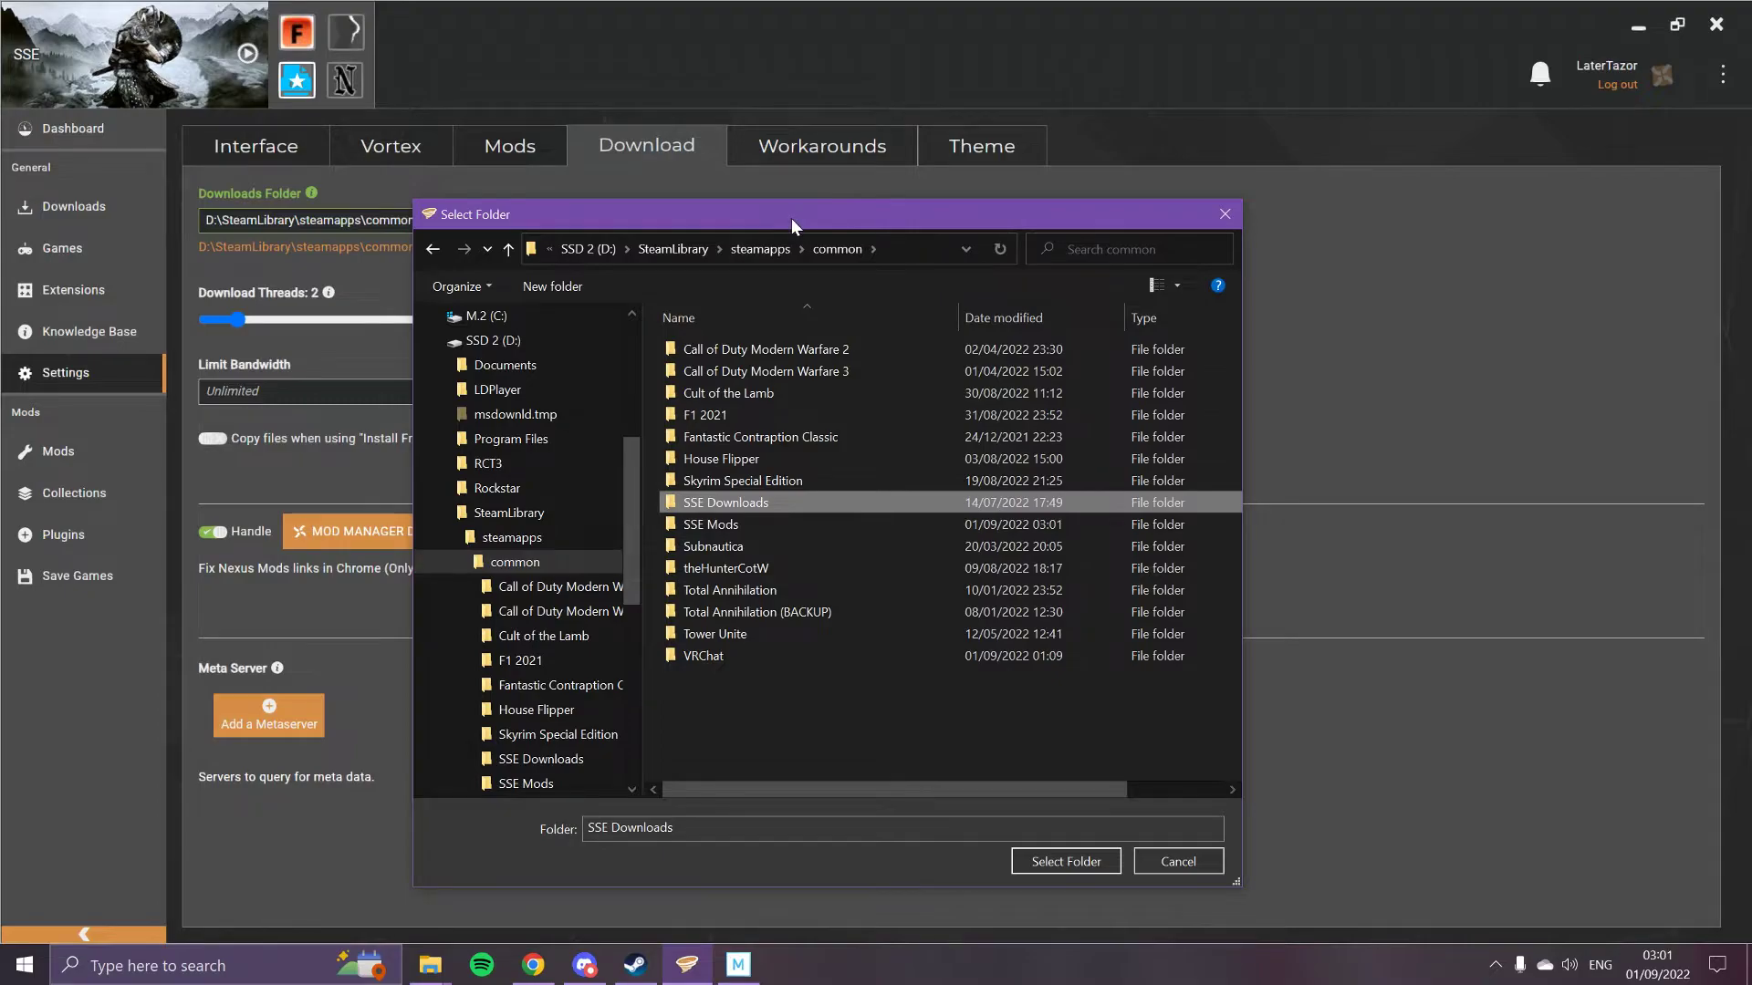
drag(791, 217, 1019, 206)
click(1300, 856)
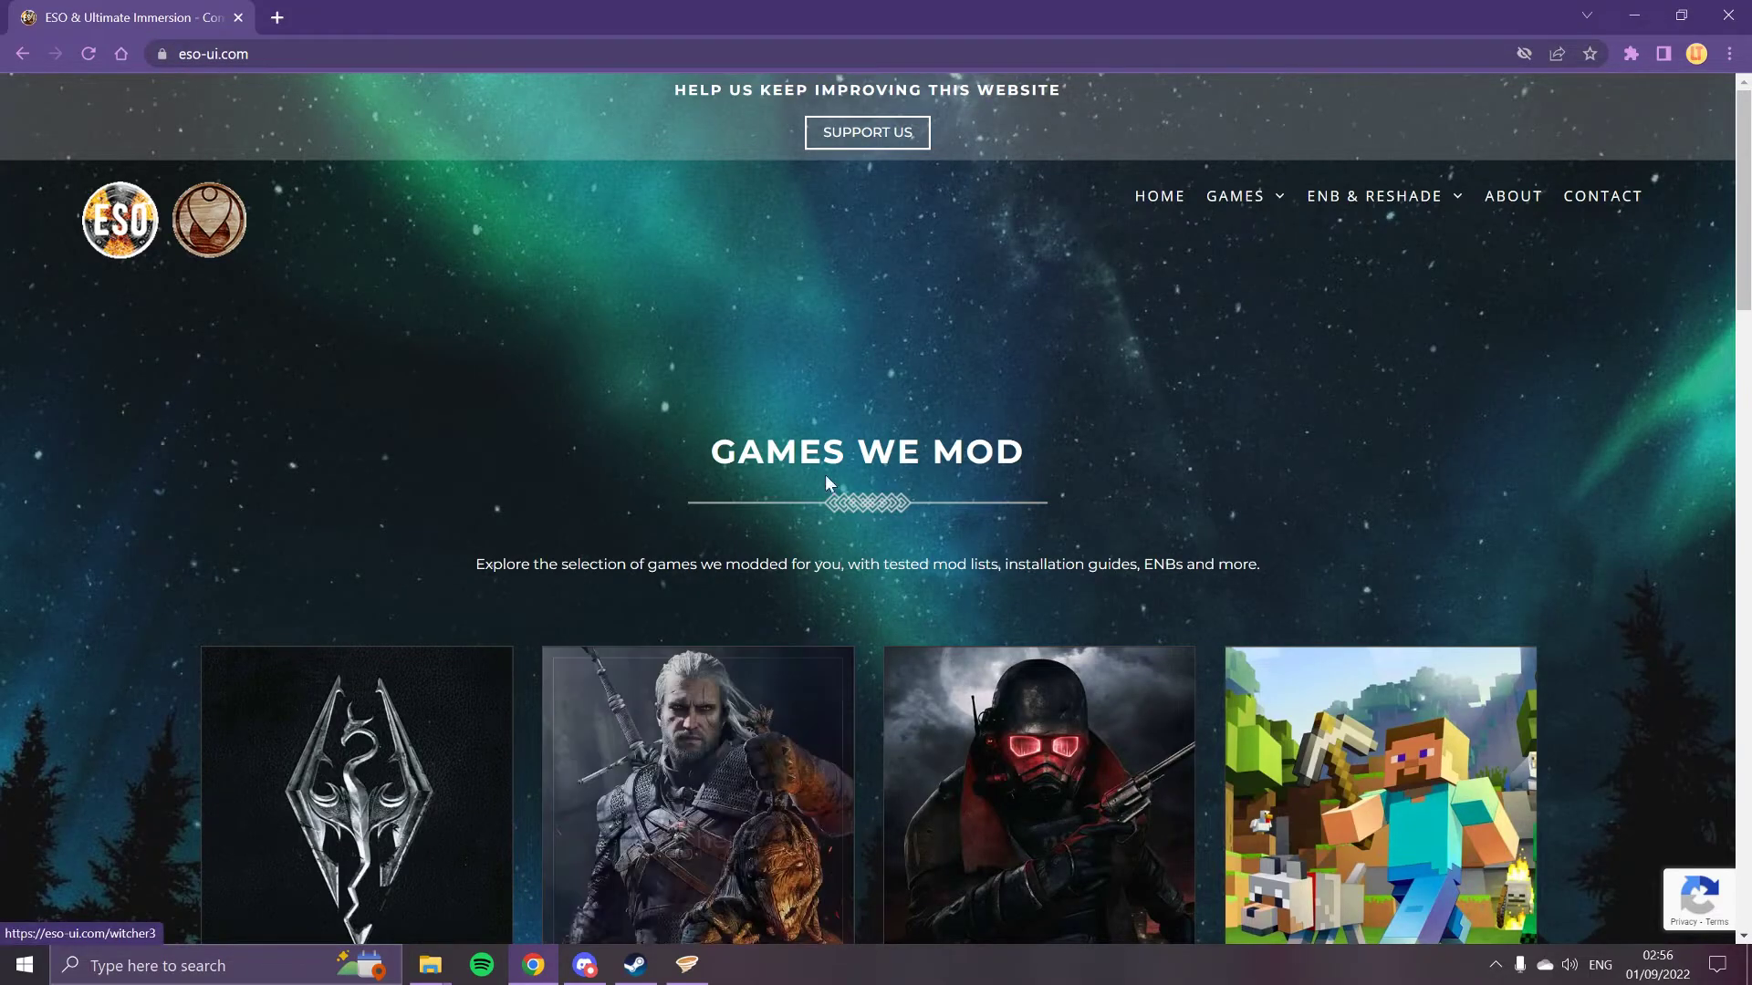
- Compare the Skyrim SE High End and Micro lists' GPU requirements, then open High End Mod List
scroll(400, 815, down, 4)
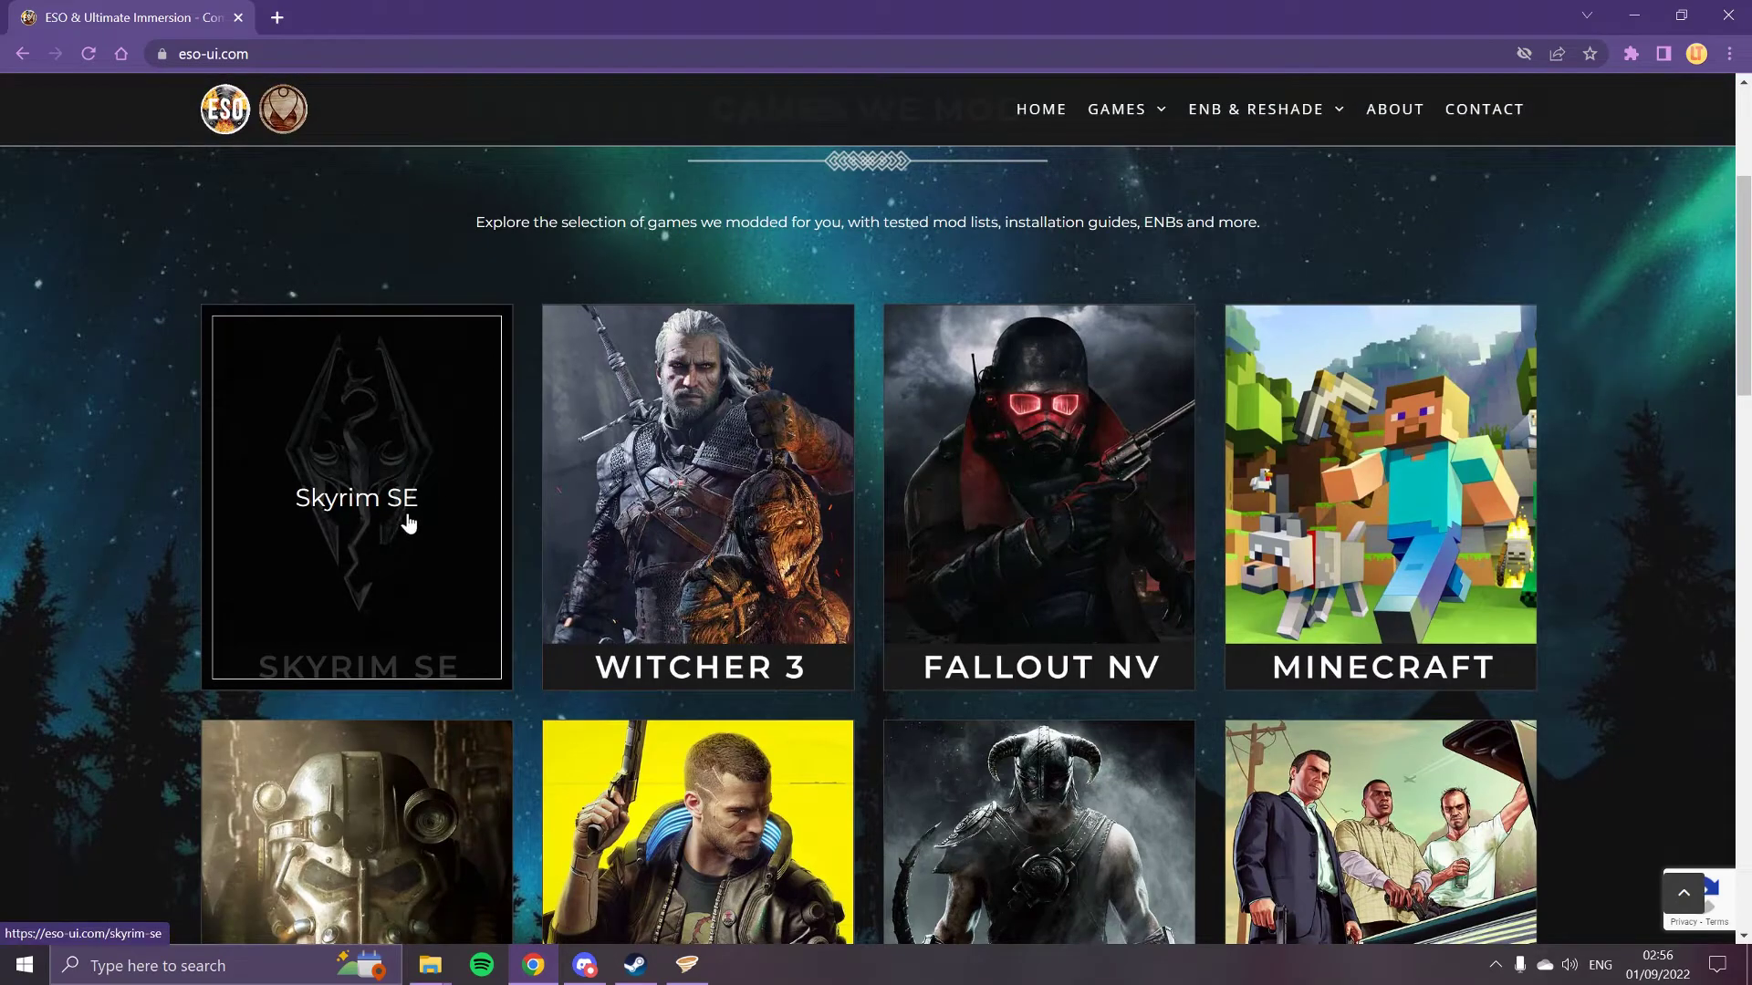
click(351, 512)
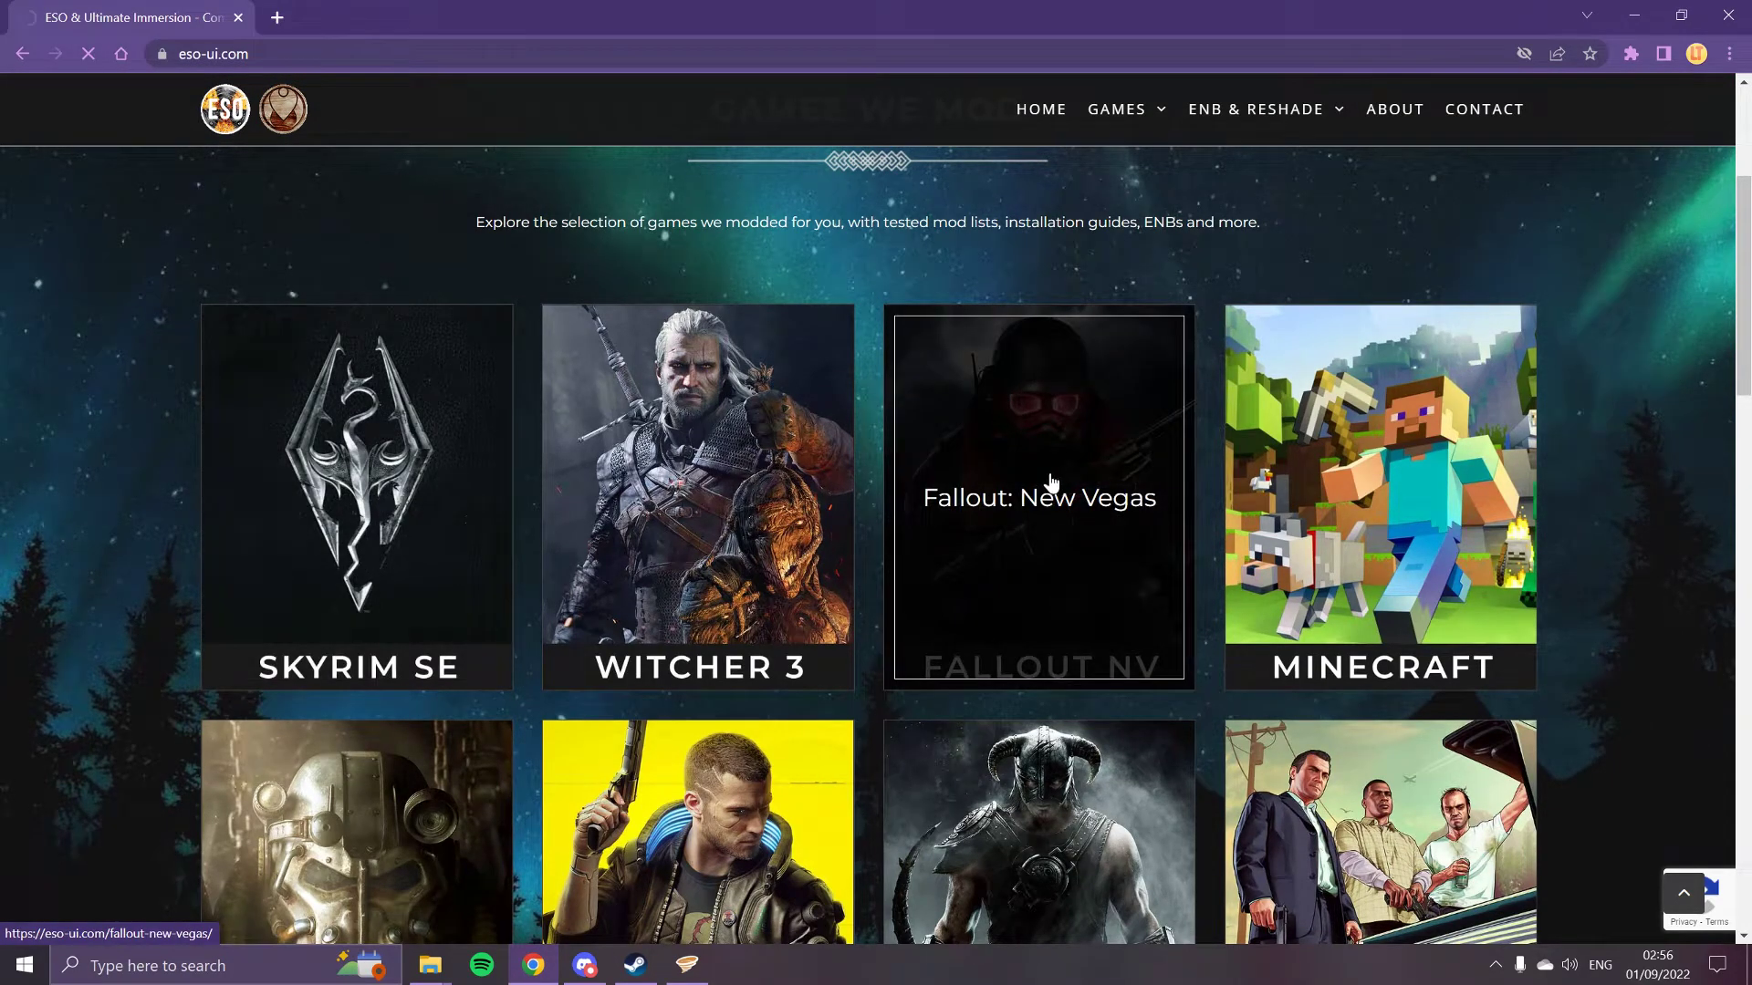
scroll(1049, 463, down, 9)
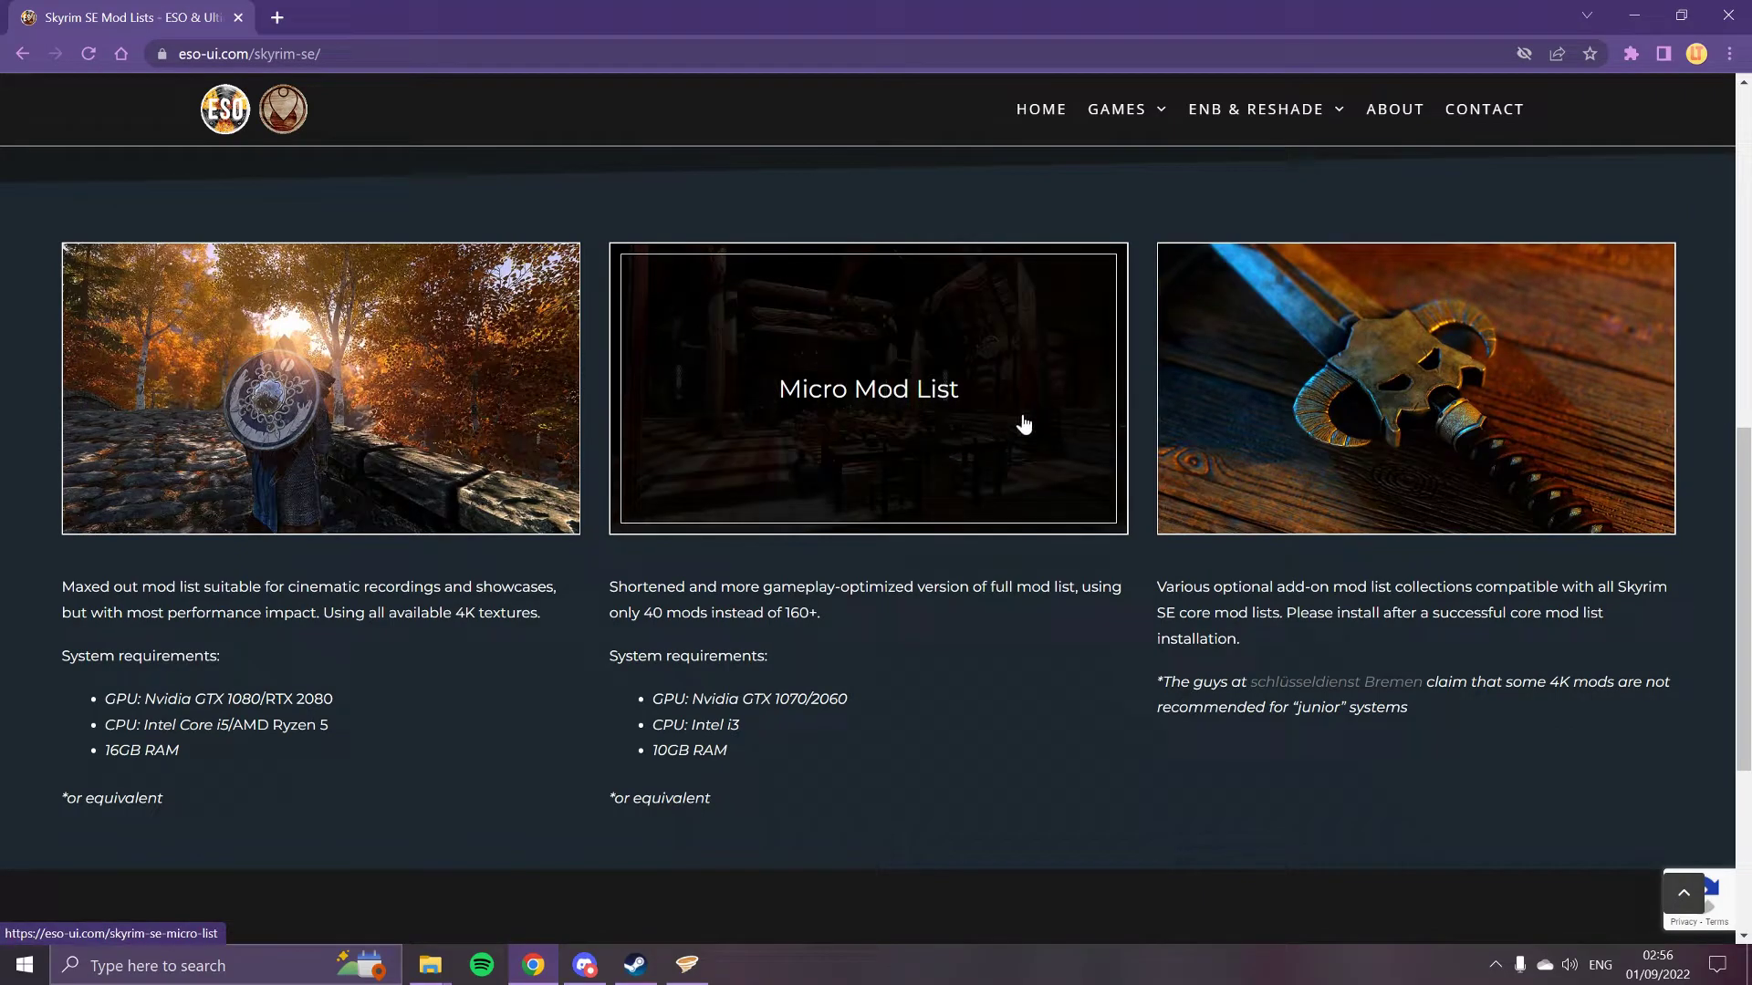
drag(849, 699, 651, 699)
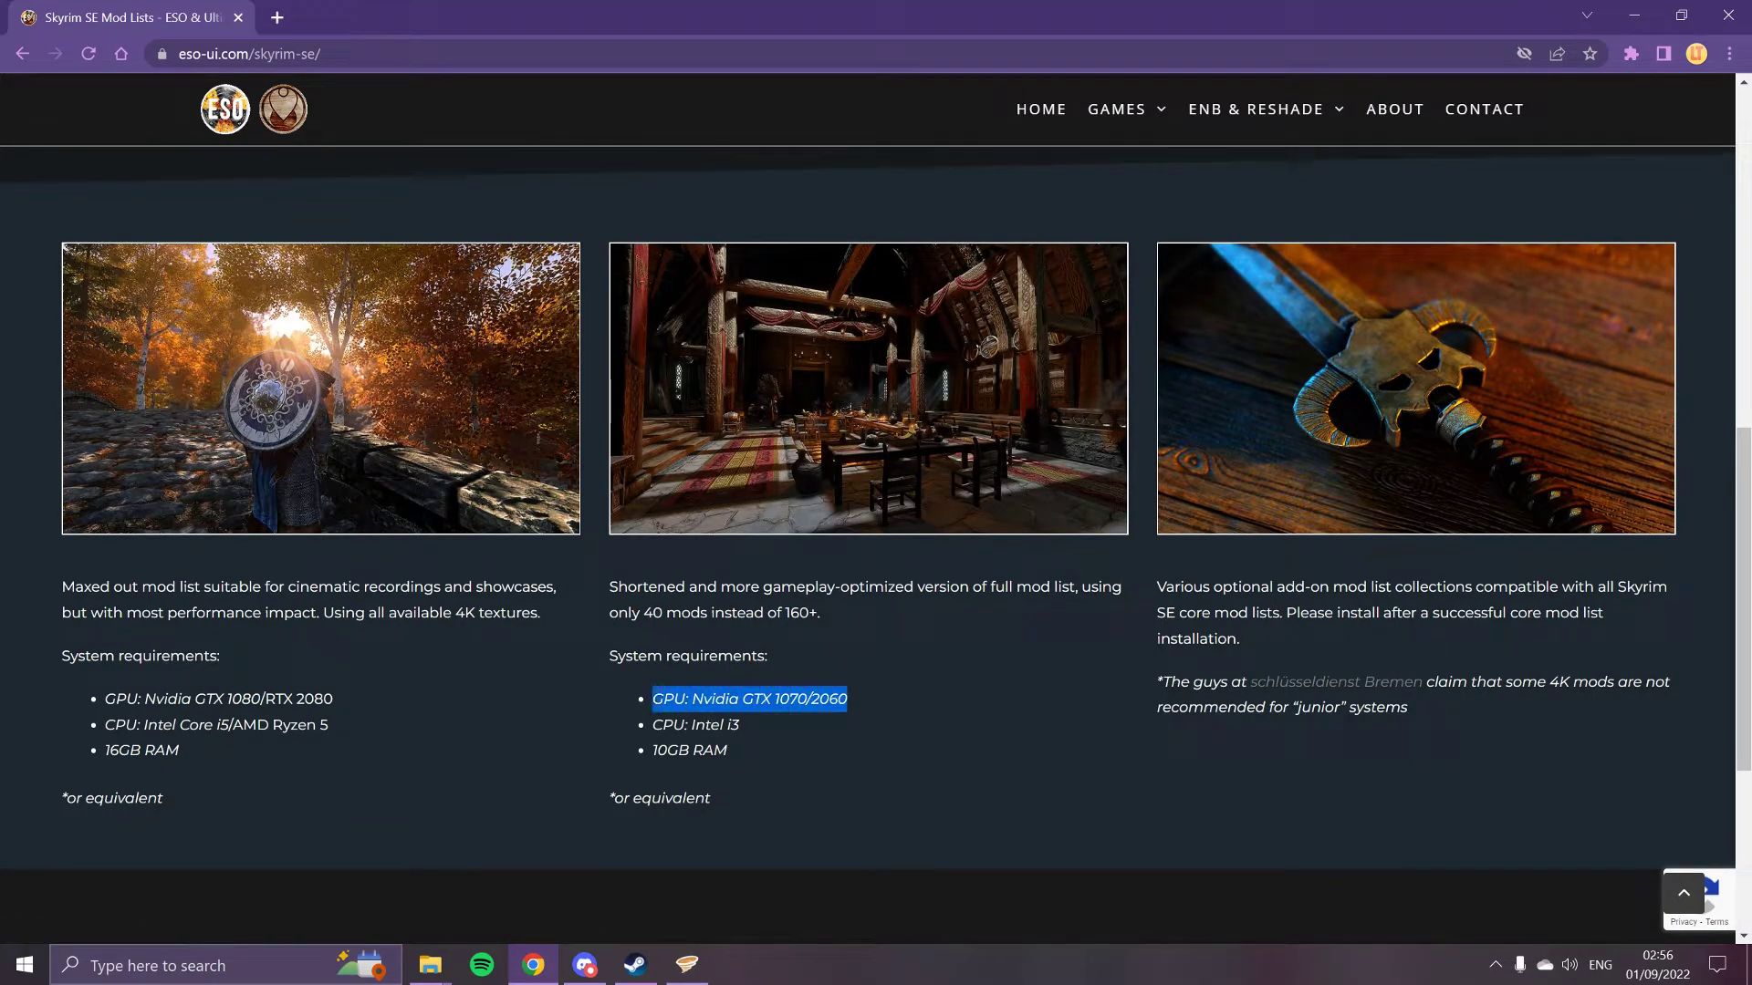
click(506, 868)
drag(334, 699, 104, 699)
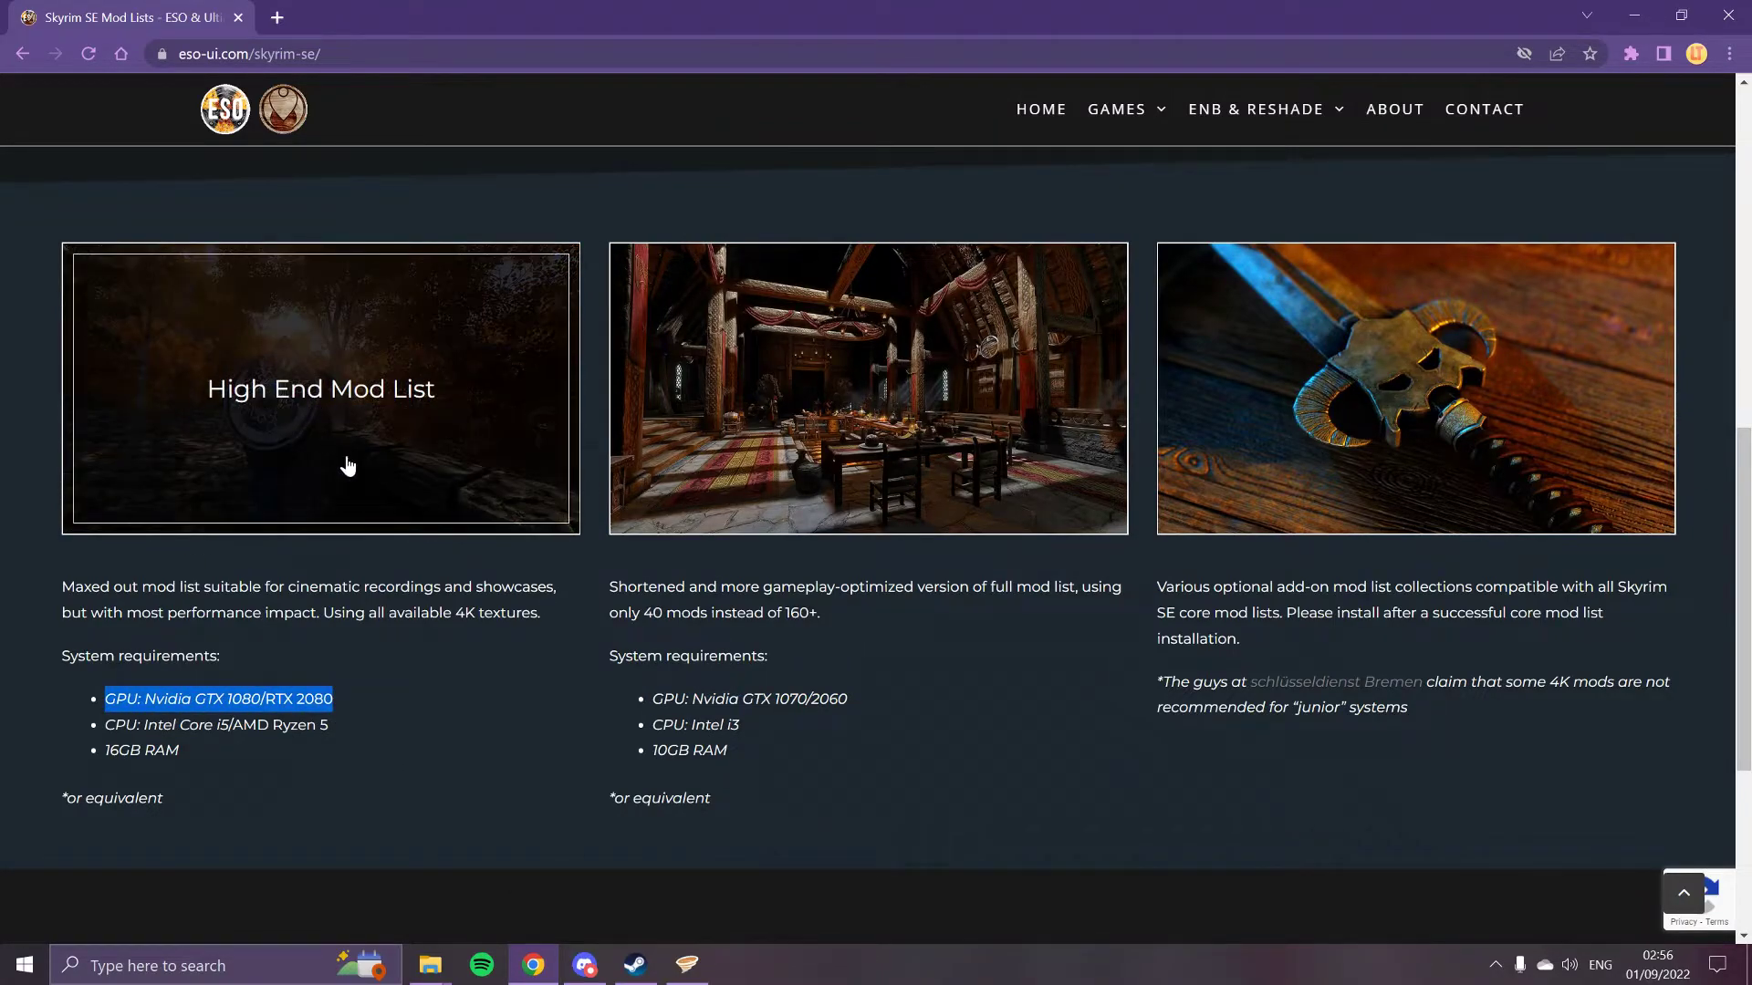
click(353, 715)
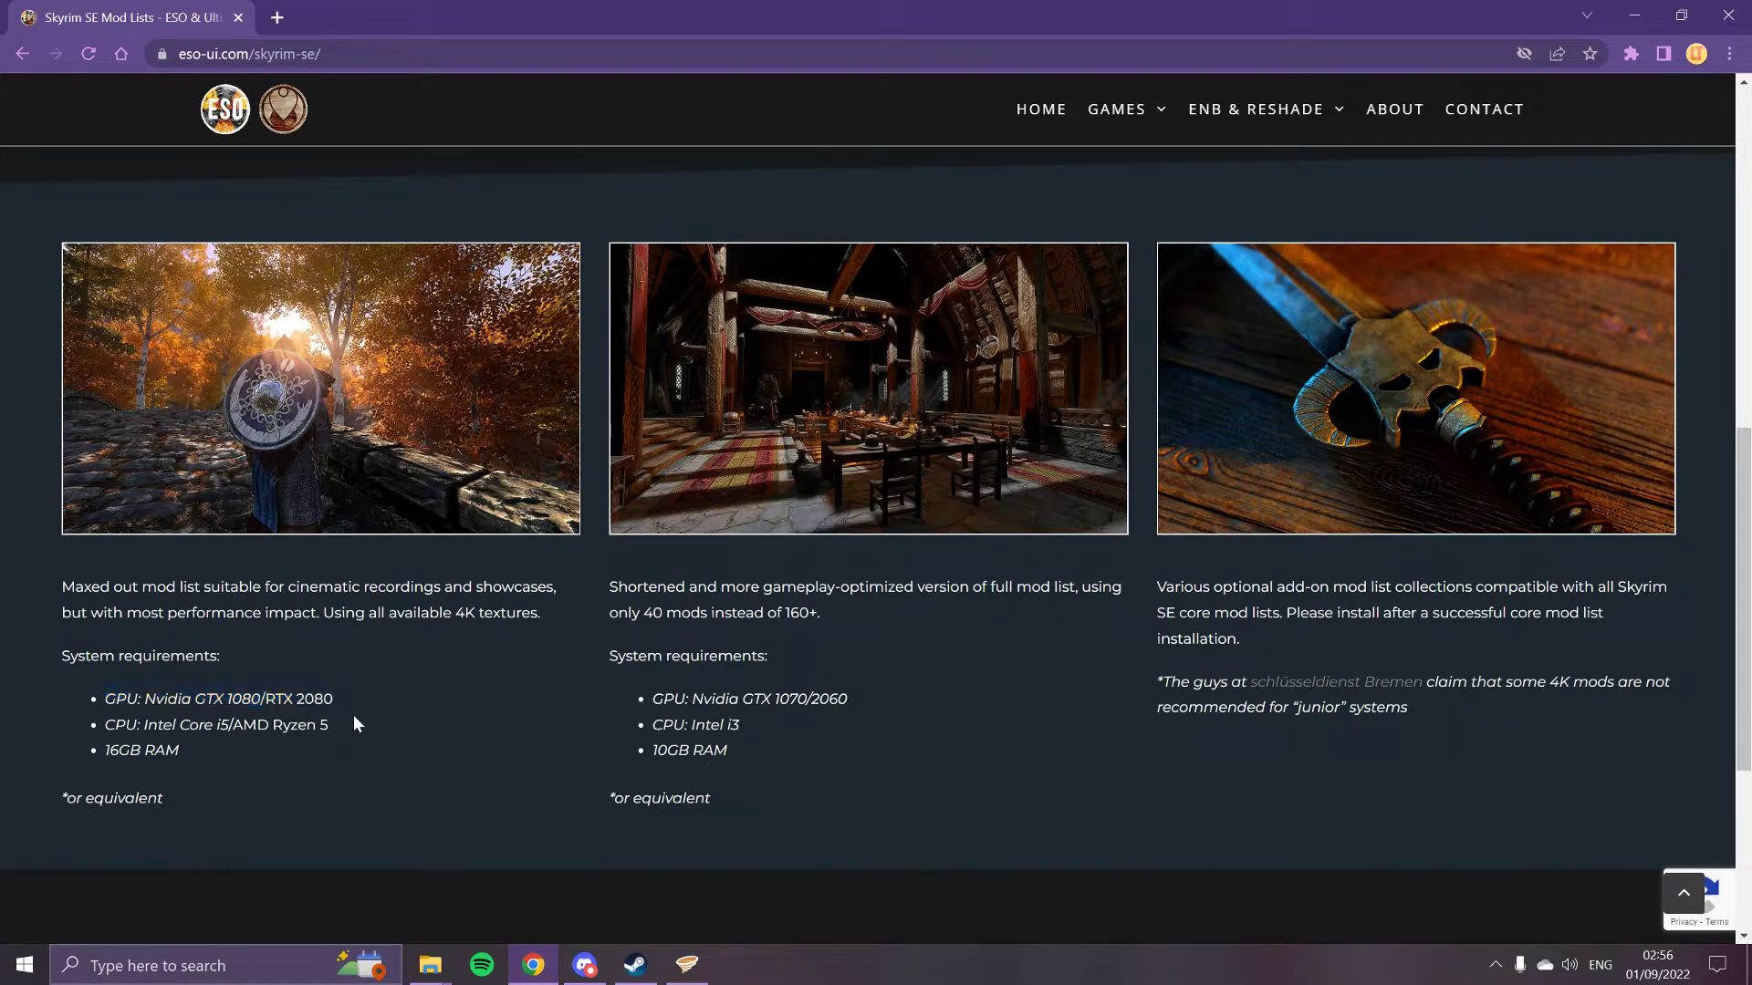
click(262, 437)
- Open the ESO-UI Skyrim SE Vortex Collection on Nexus Mods
scroll(1410, 518, down, 7)
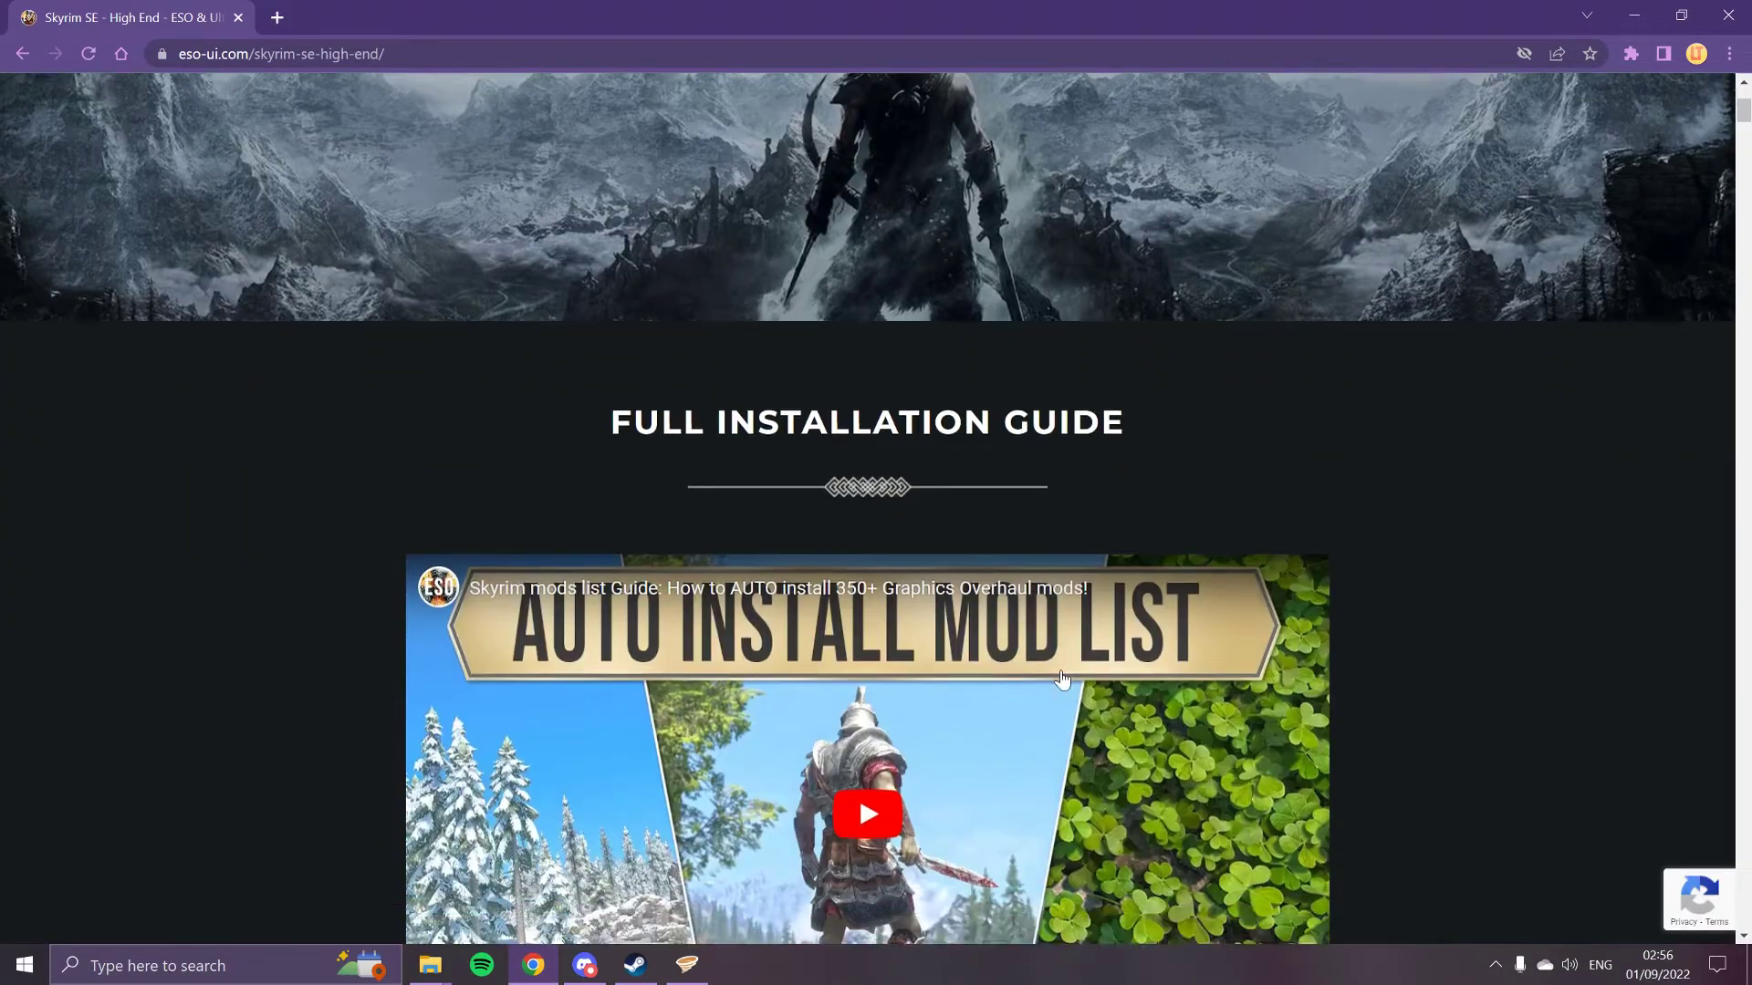
scroll(1332, 525, down, 20)
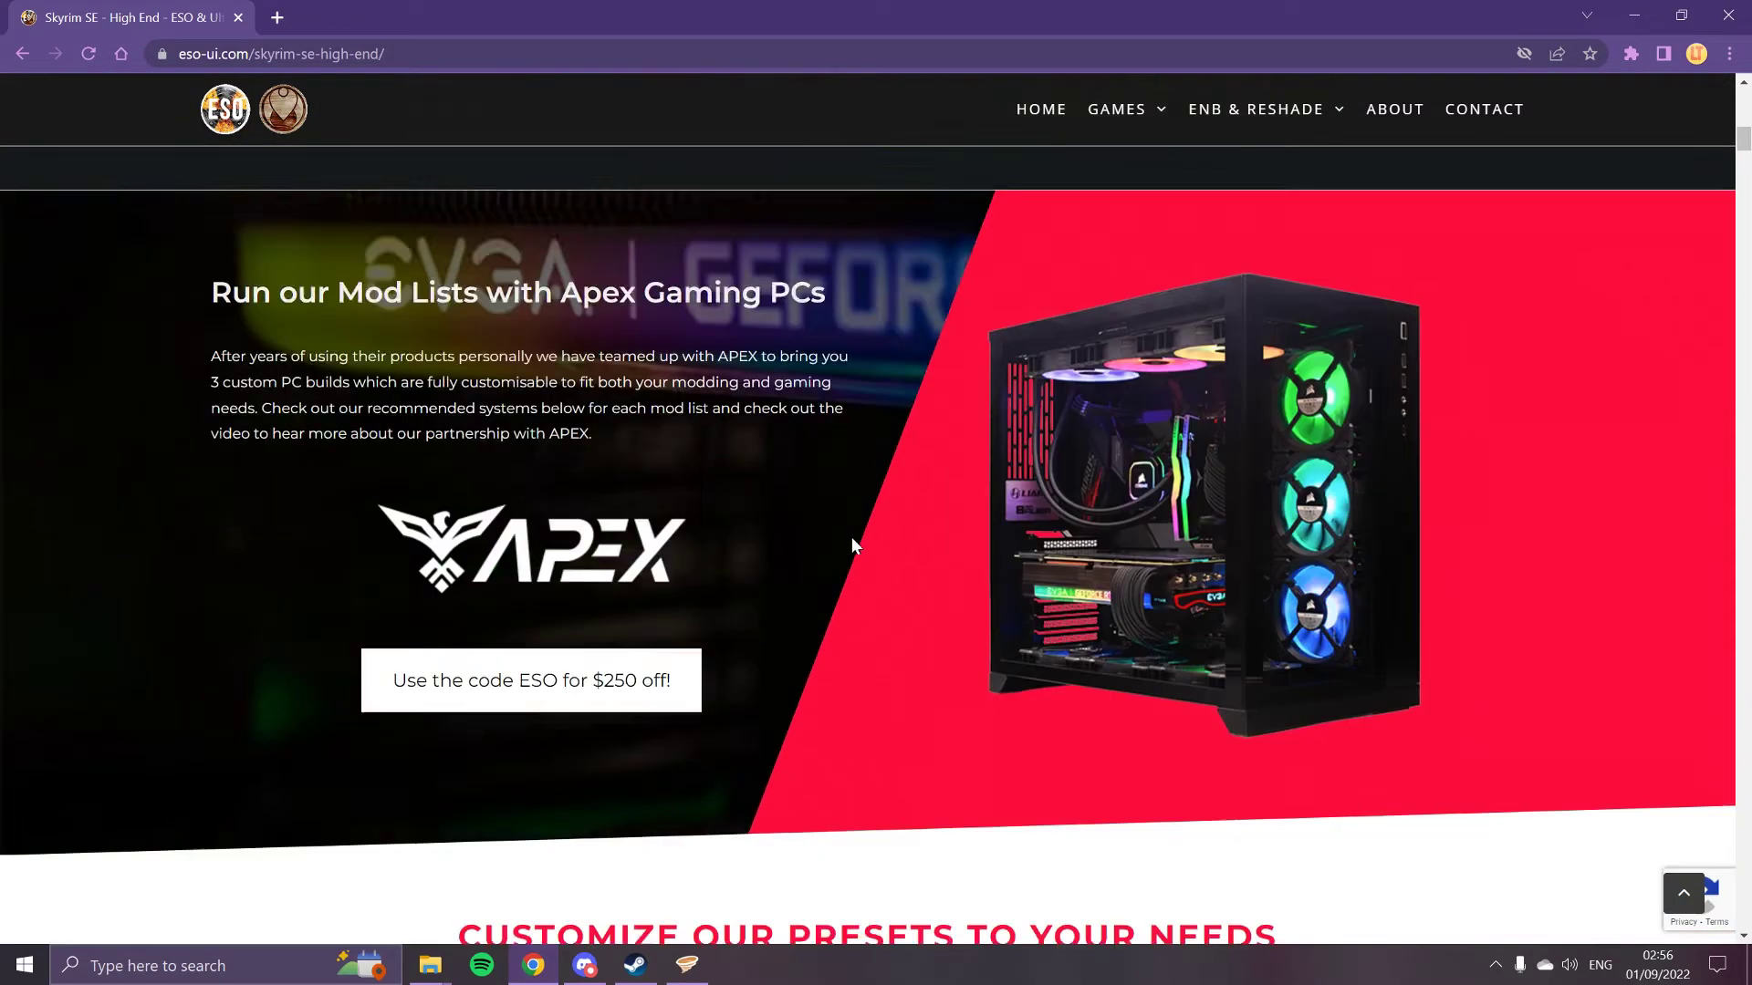
scroll(852, 565, down, 5)
scroll(852, 566, up, 3)
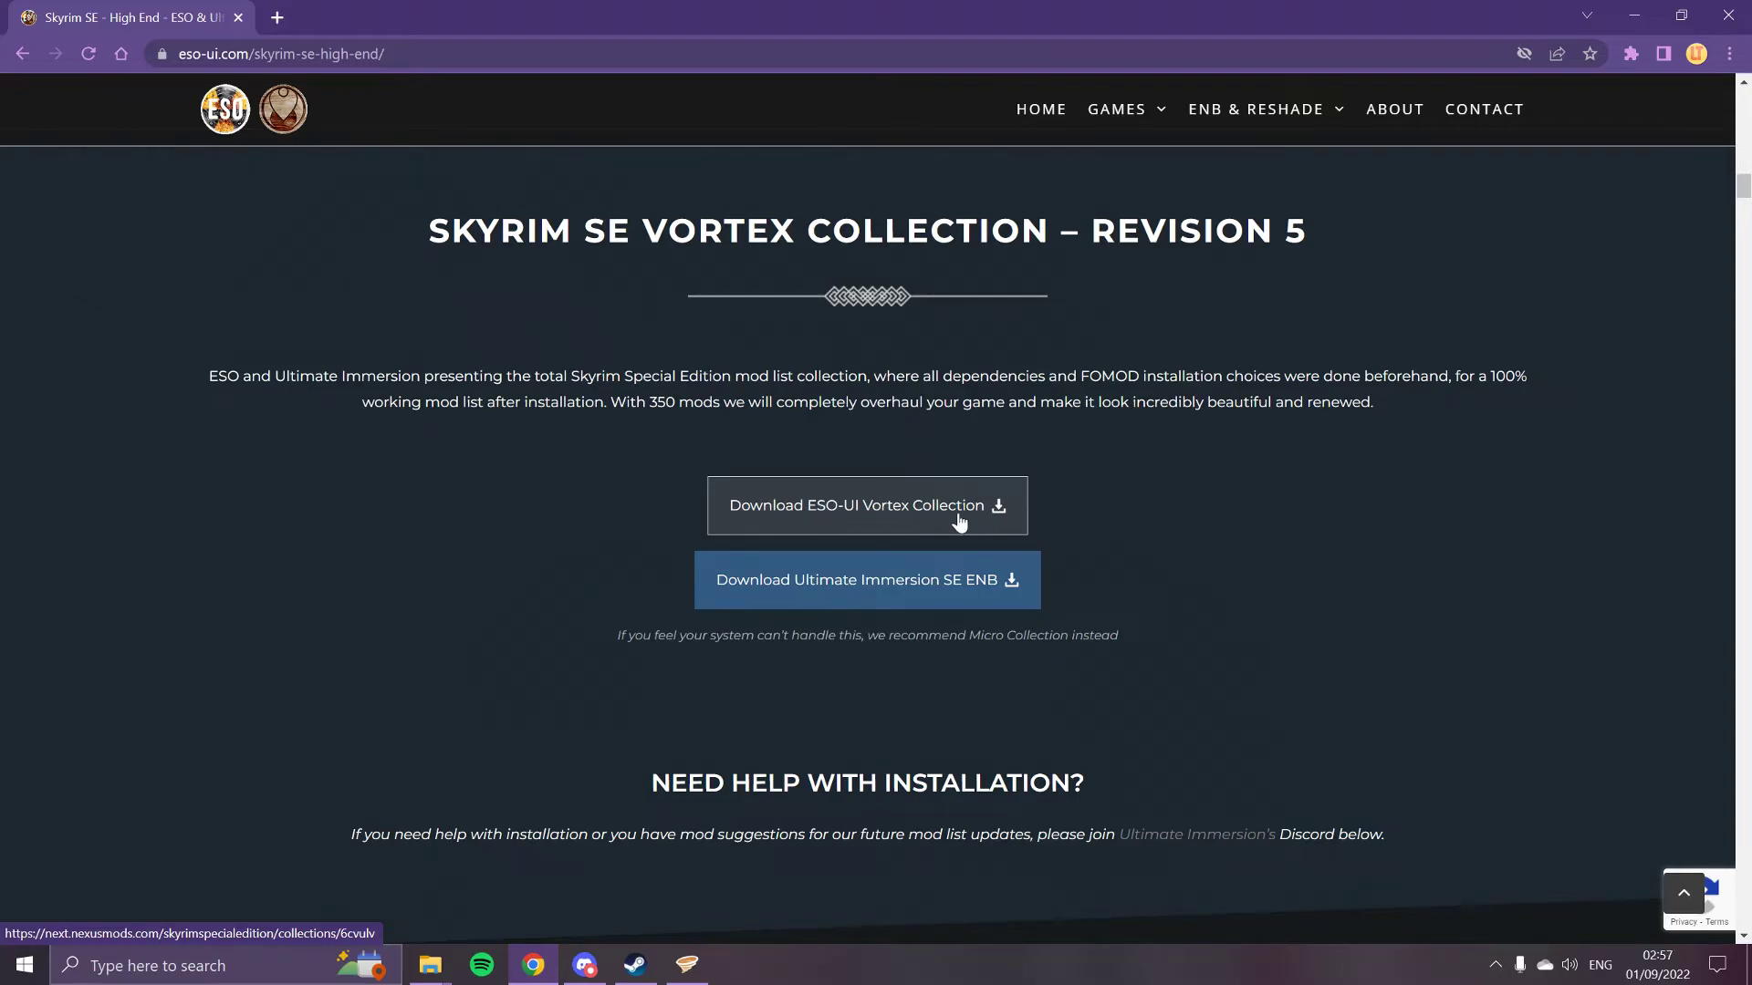
click(766, 516)
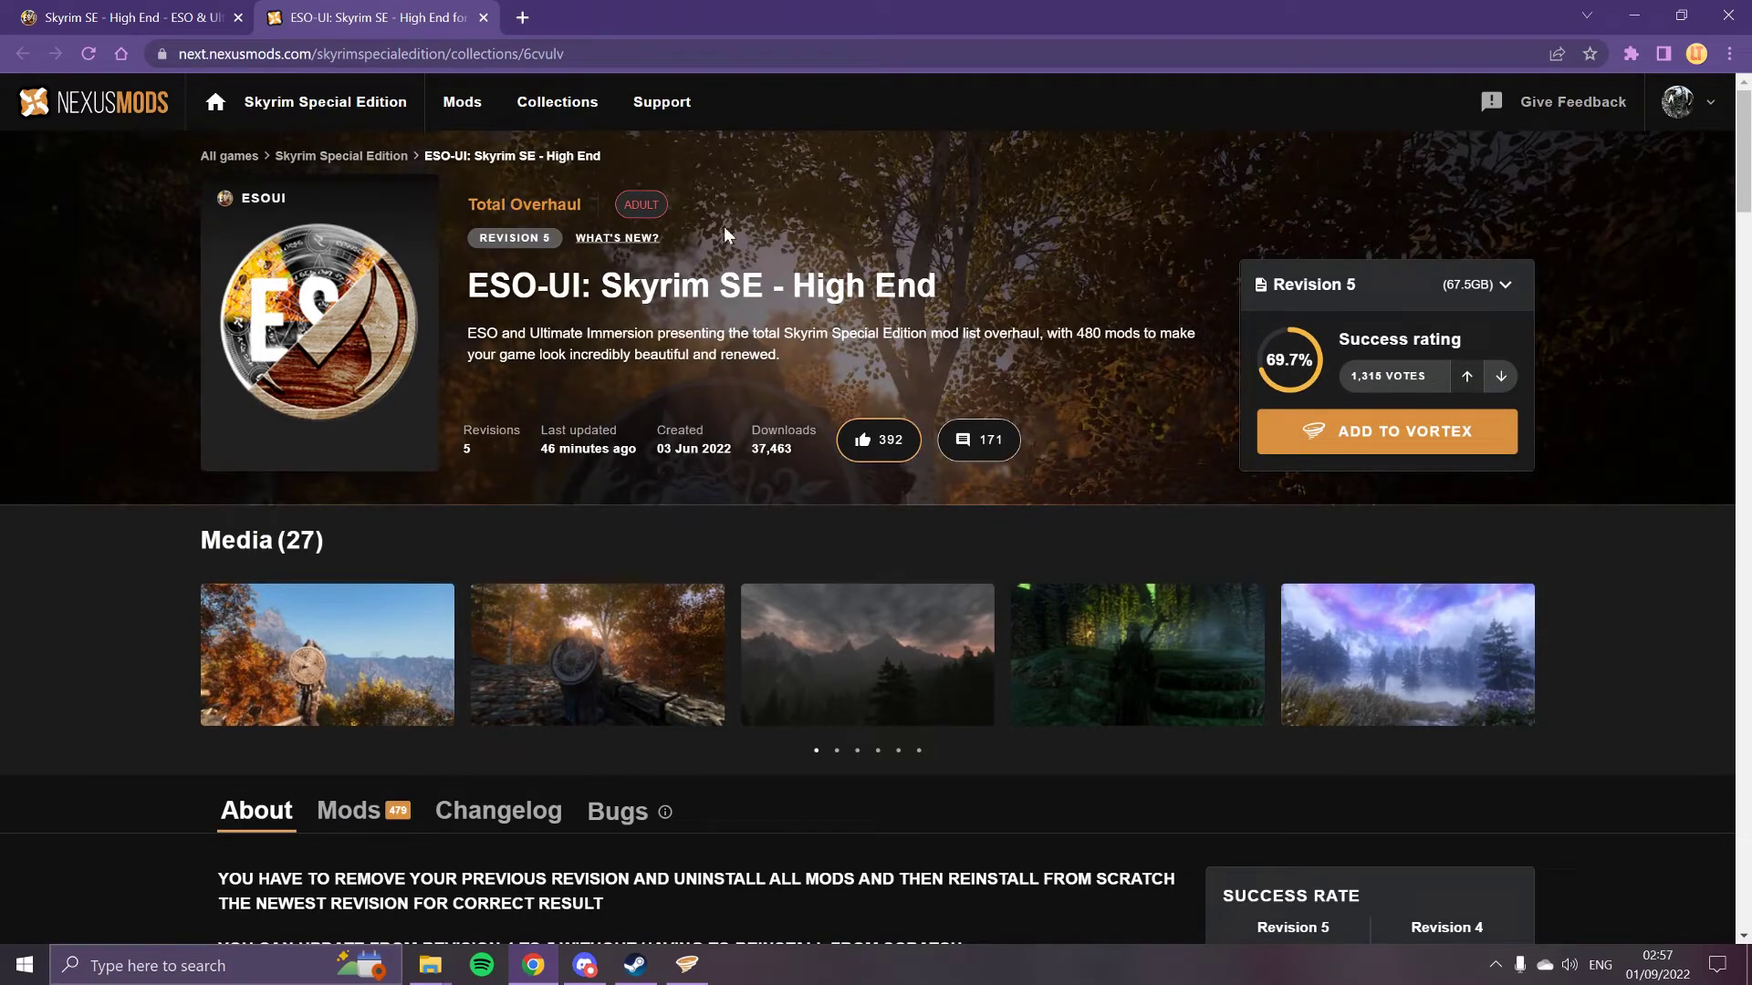
- Keep Revision 5 of ESO-UI: Skyrim SE - High End and add it to Vortex
click(1401, 288)
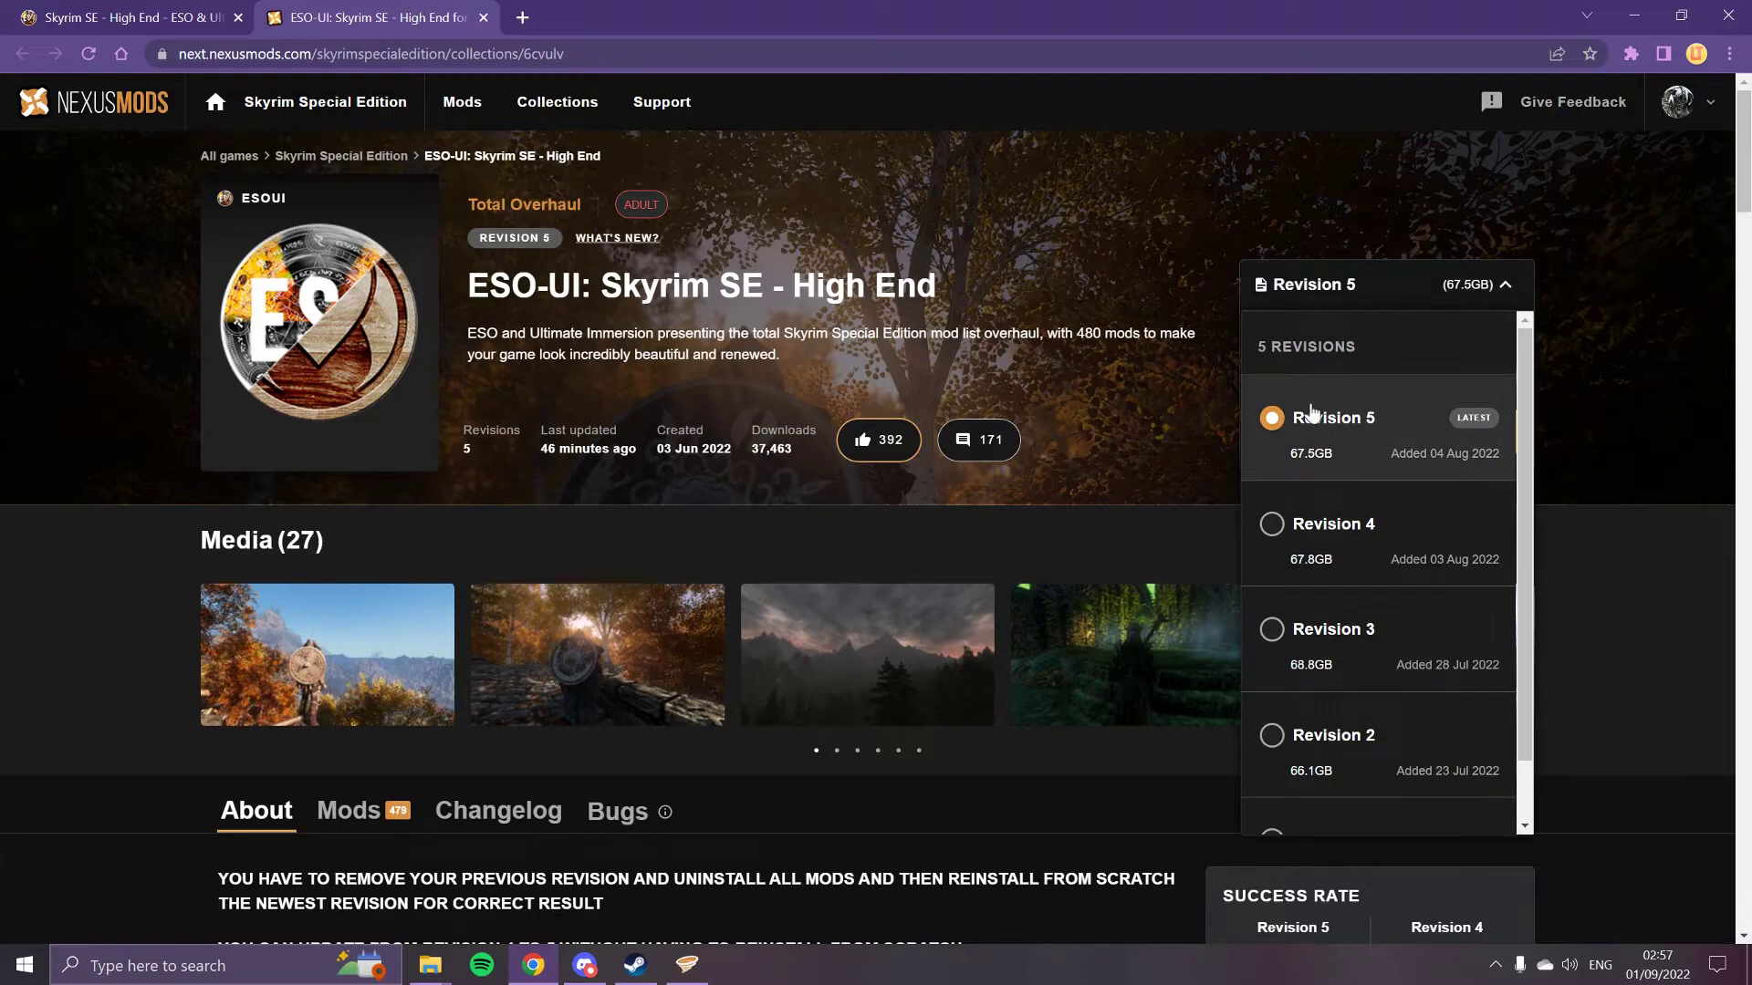
click(1362, 284)
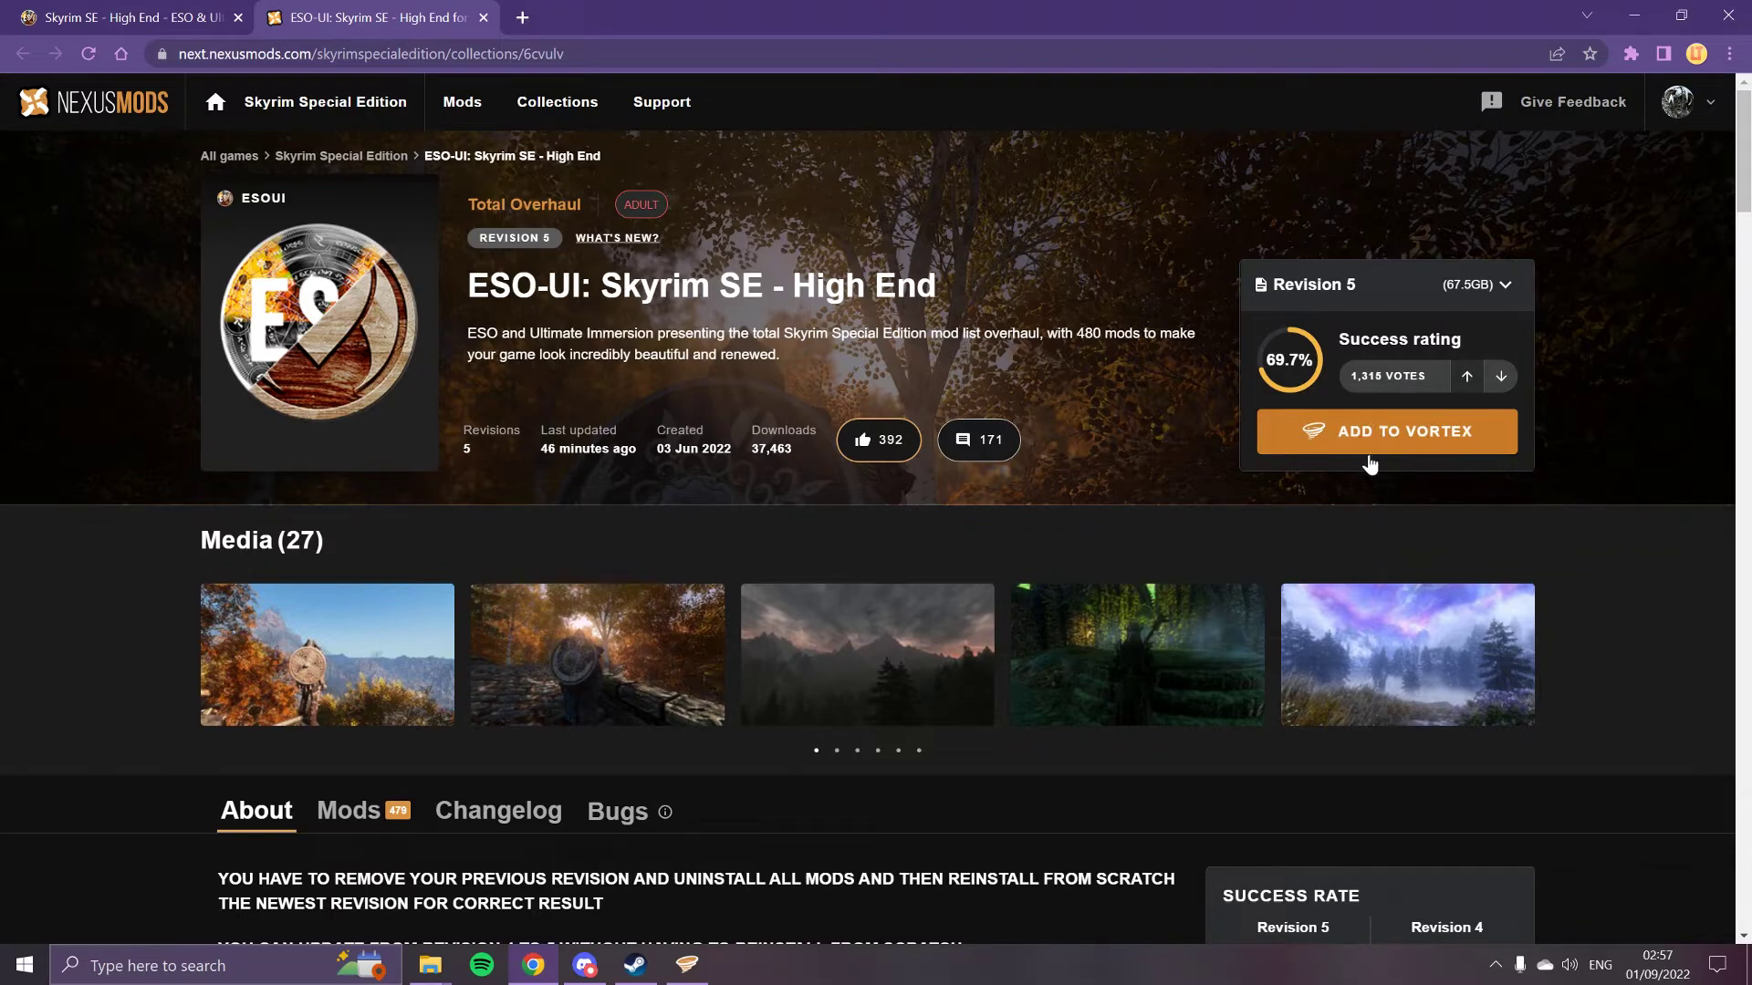
click(1398, 455)
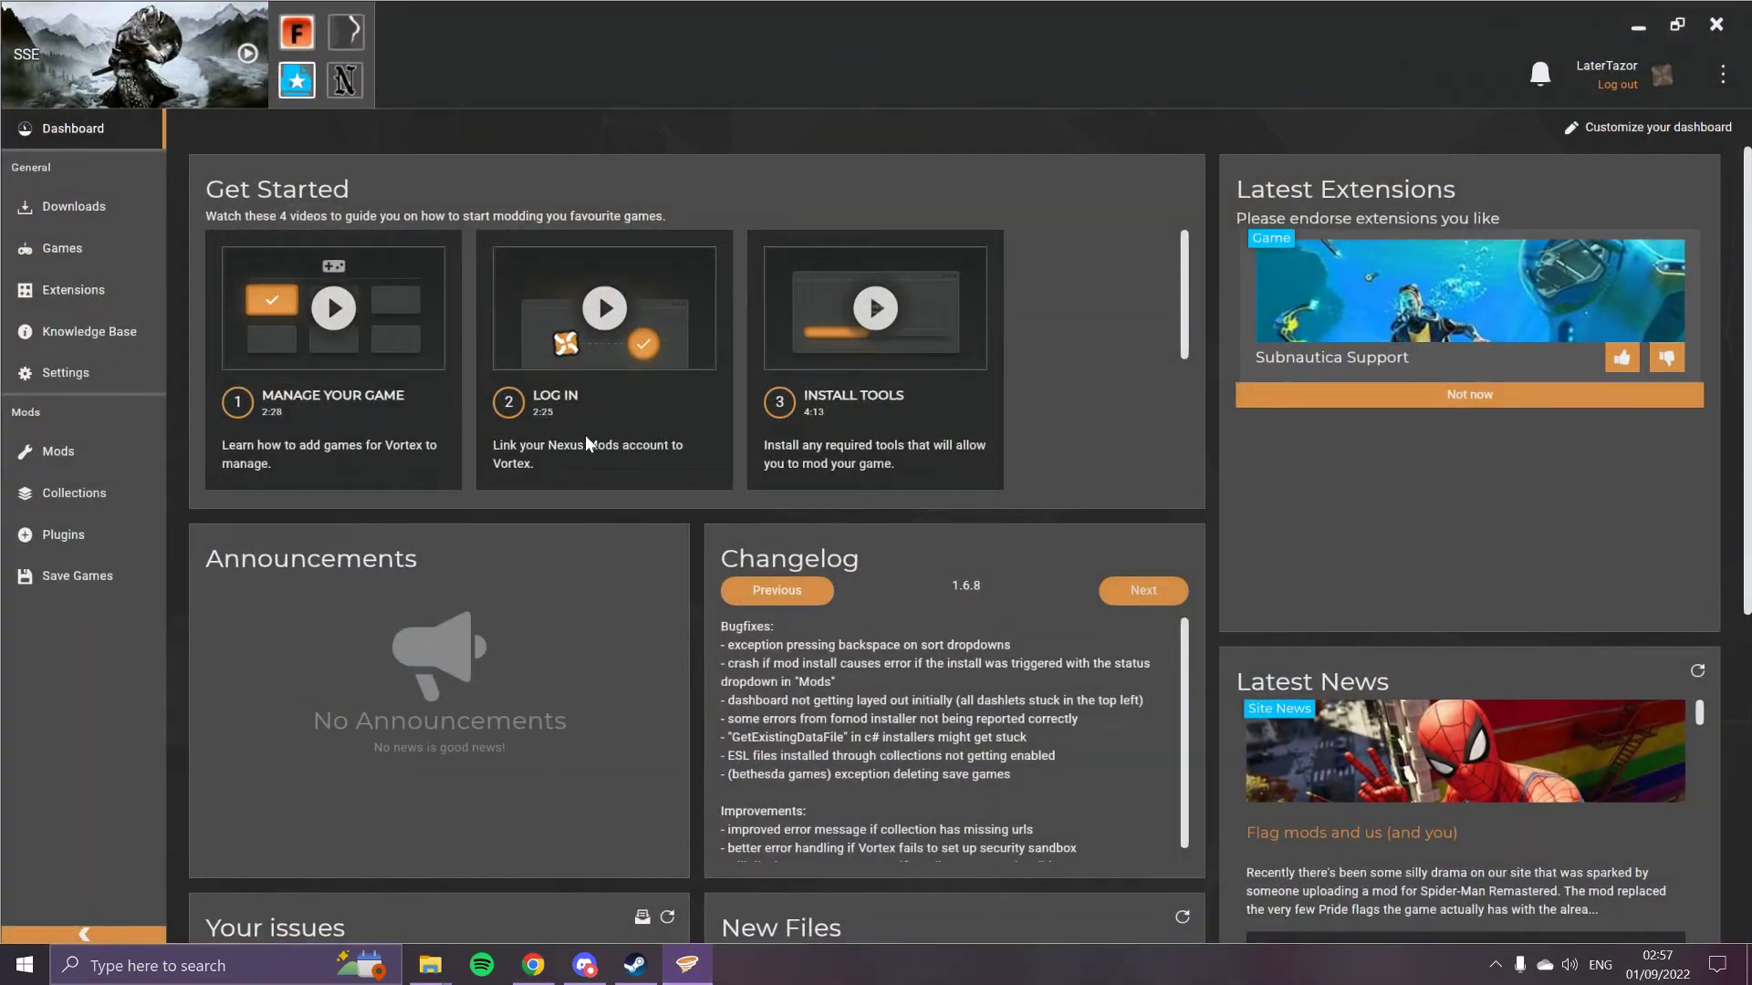
- Check Vortex's Collections page for the added ESO-UI: Skyrim SE - High End, Revision 5
click(65, 443)
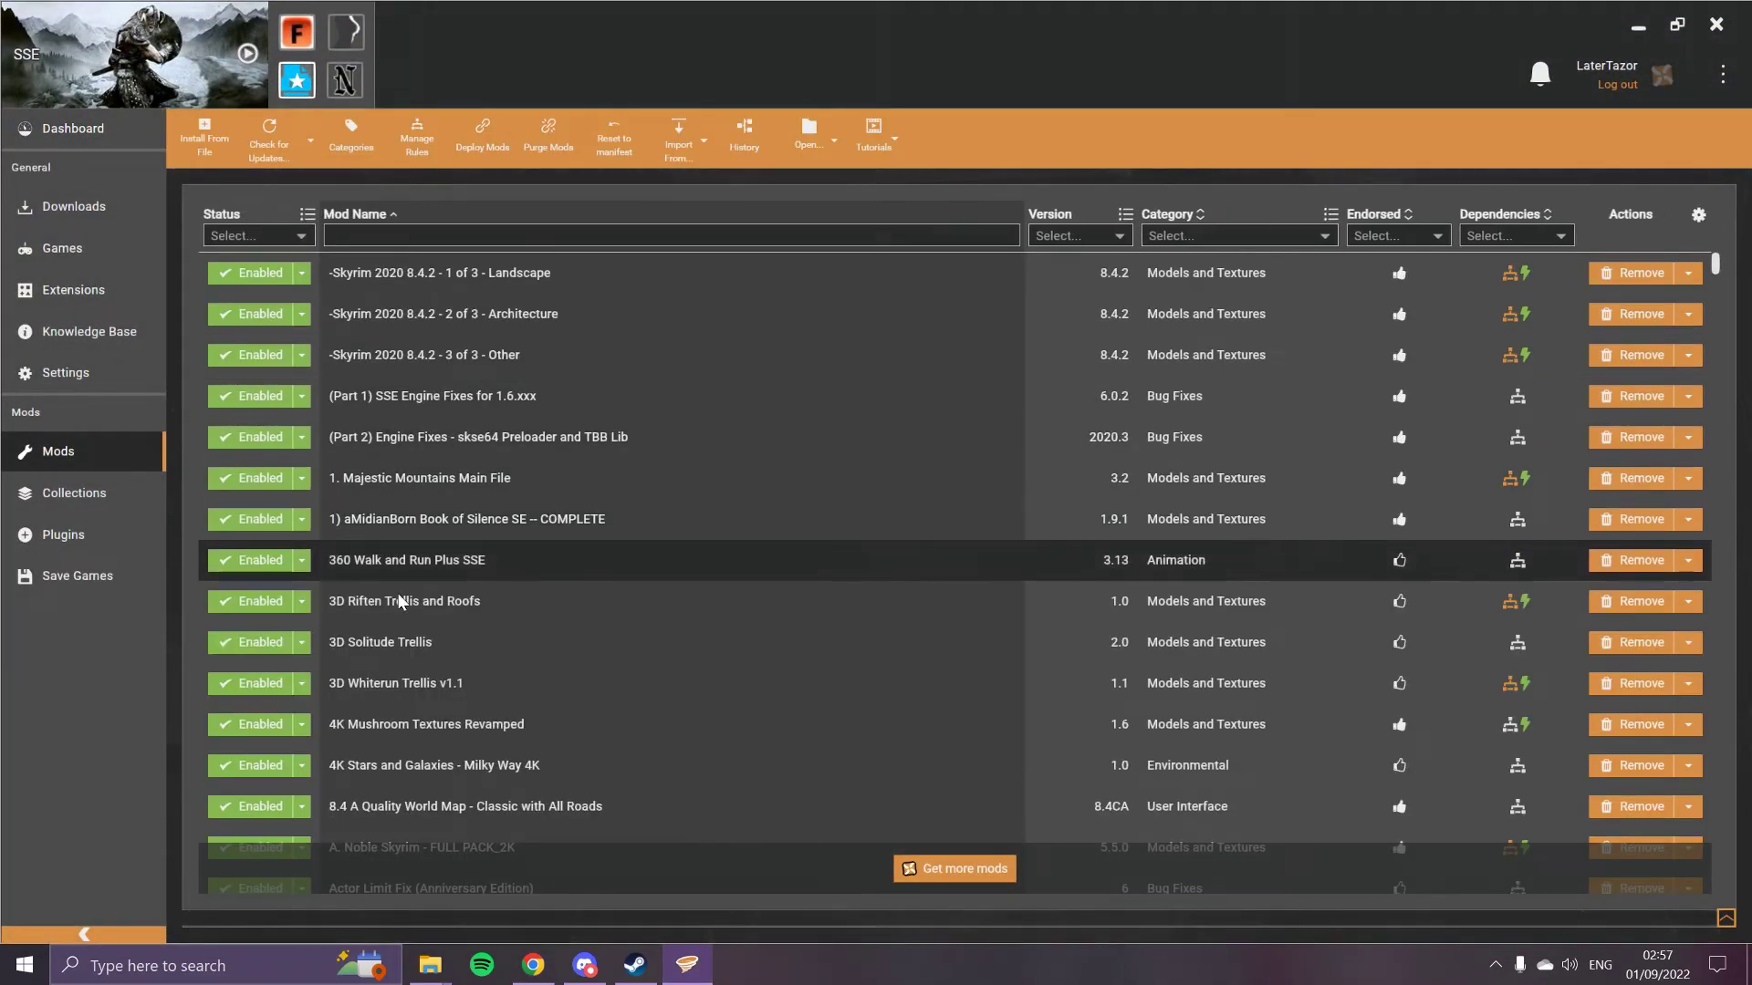
click(62, 495)
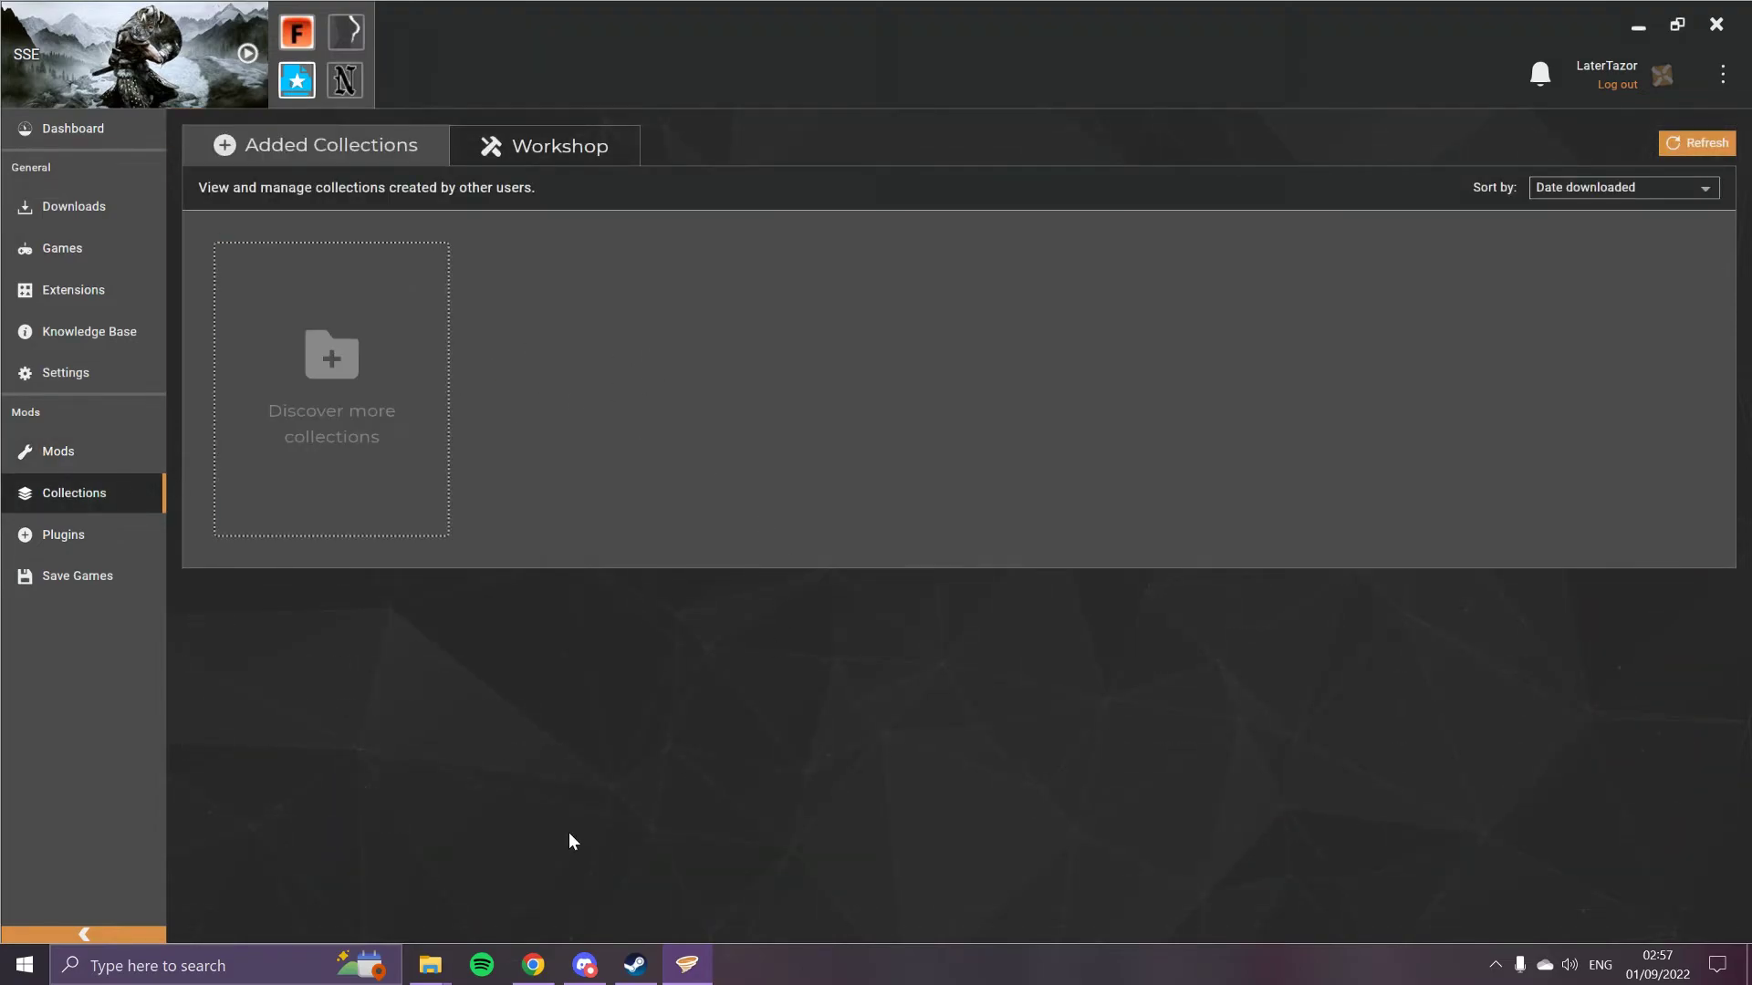
mouse_move(553, 386)
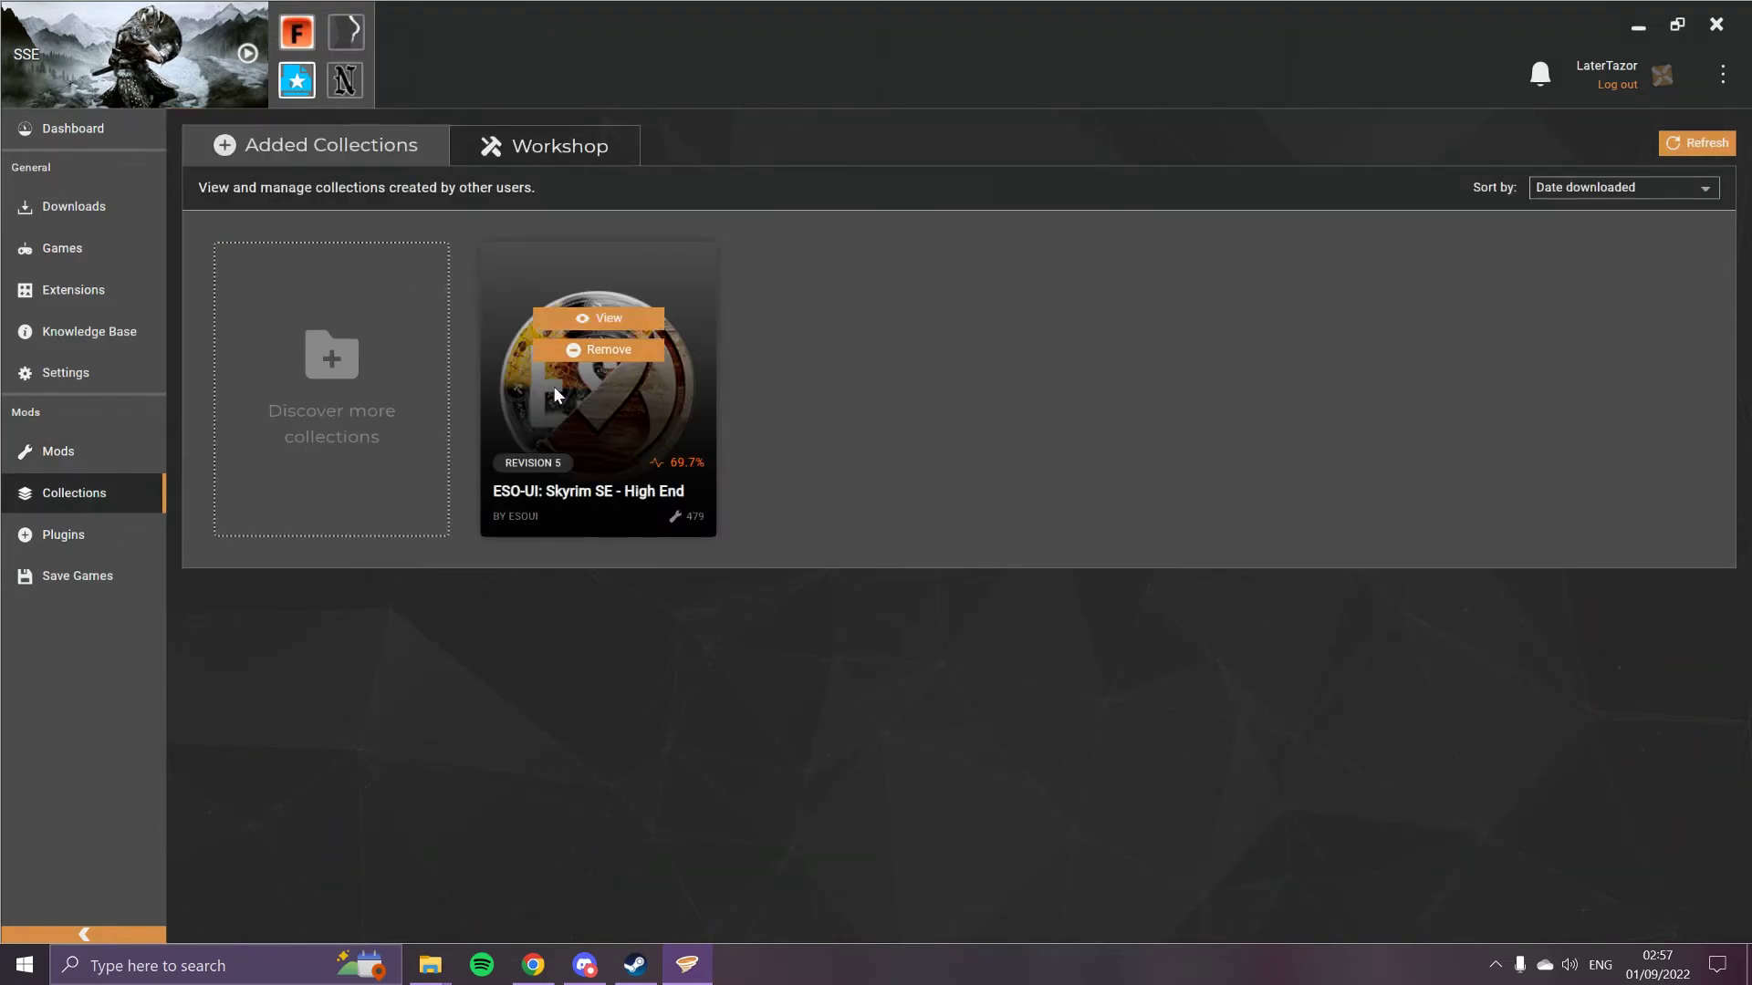